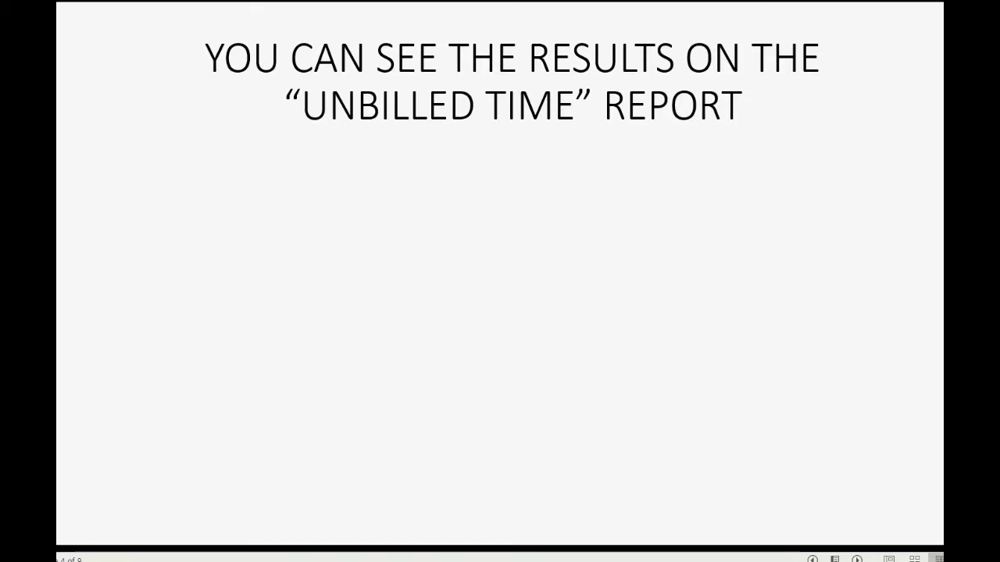
key(Left)
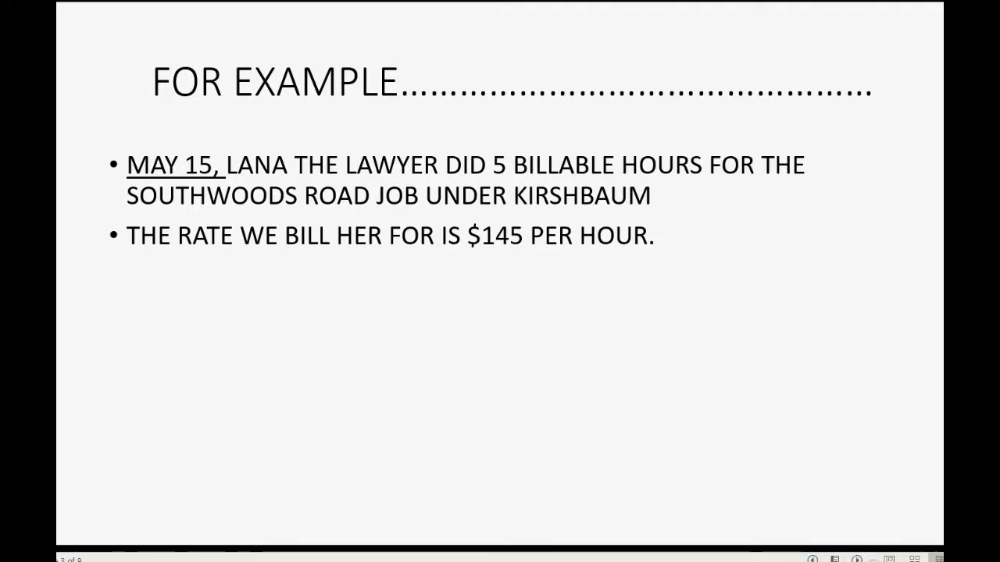
click(857, 559)
key(super)
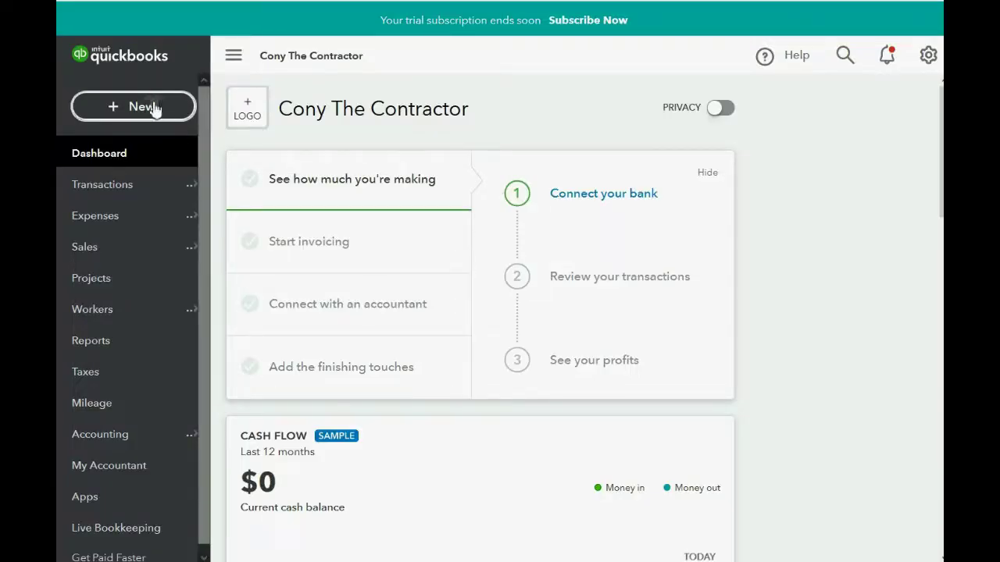
Step: Start a new single time activity and set its date to 05/15/2020
click(146, 107)
click(477, 228)
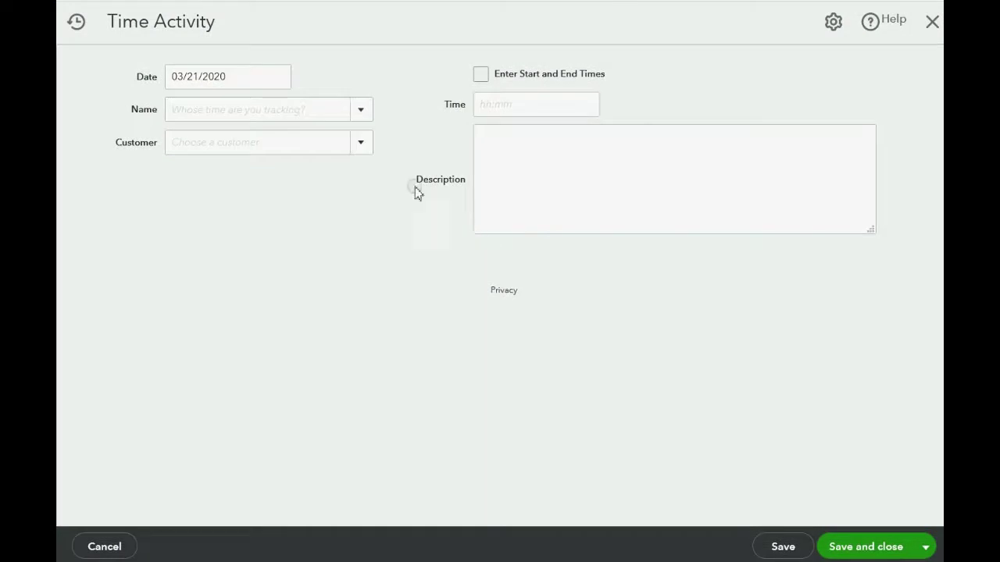
click(280, 81)
click(310, 118)
click(310, 117)
click(291, 201)
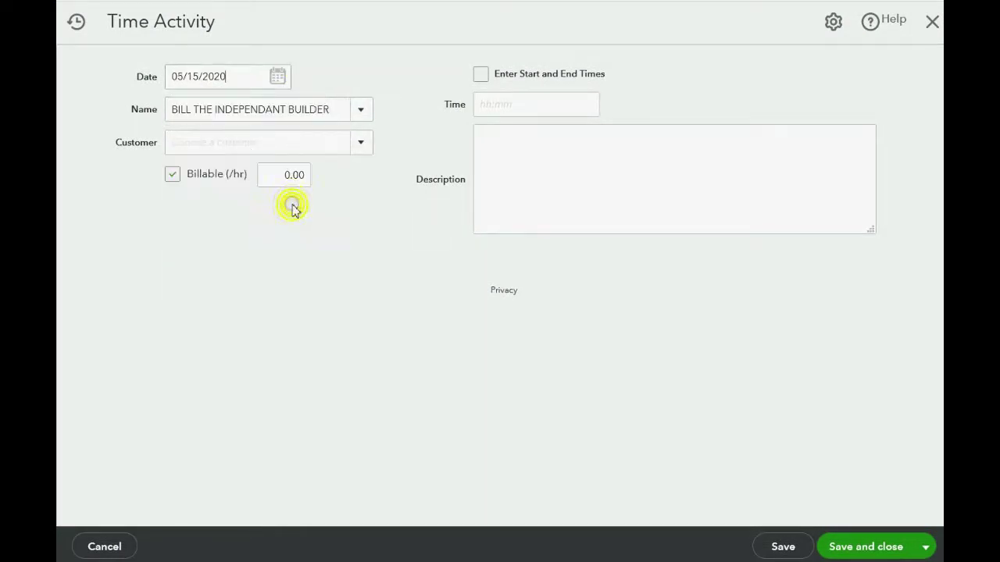
Step: Assign the time activity to the lawyer vendor and to the Southwoods Road Building sub-customer
click(363, 114)
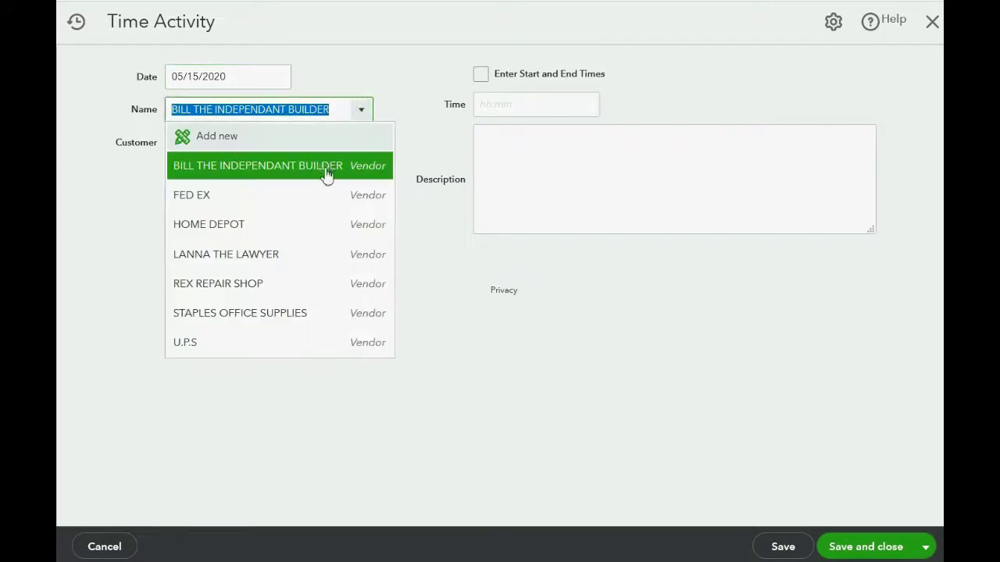
click(304, 256)
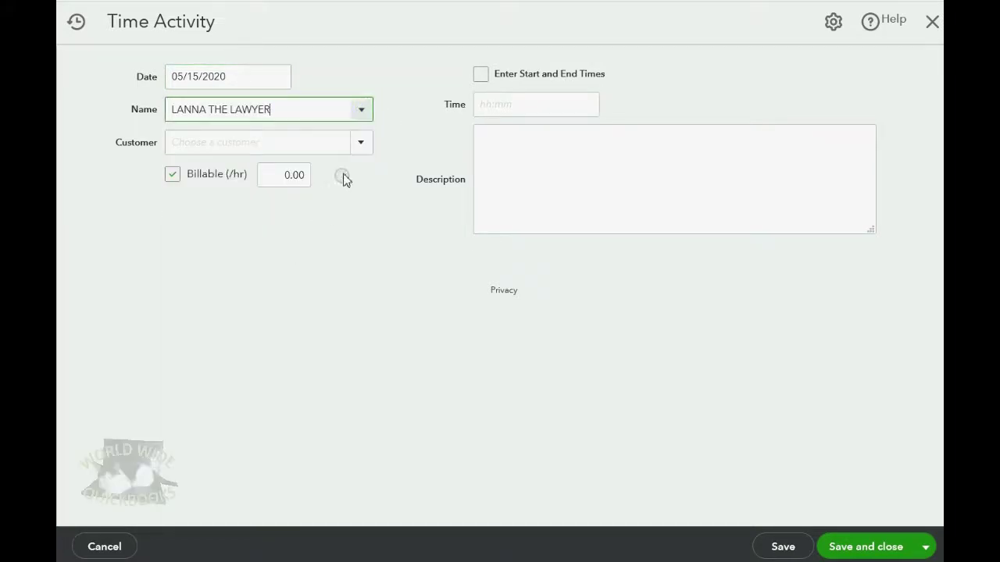
click(361, 147)
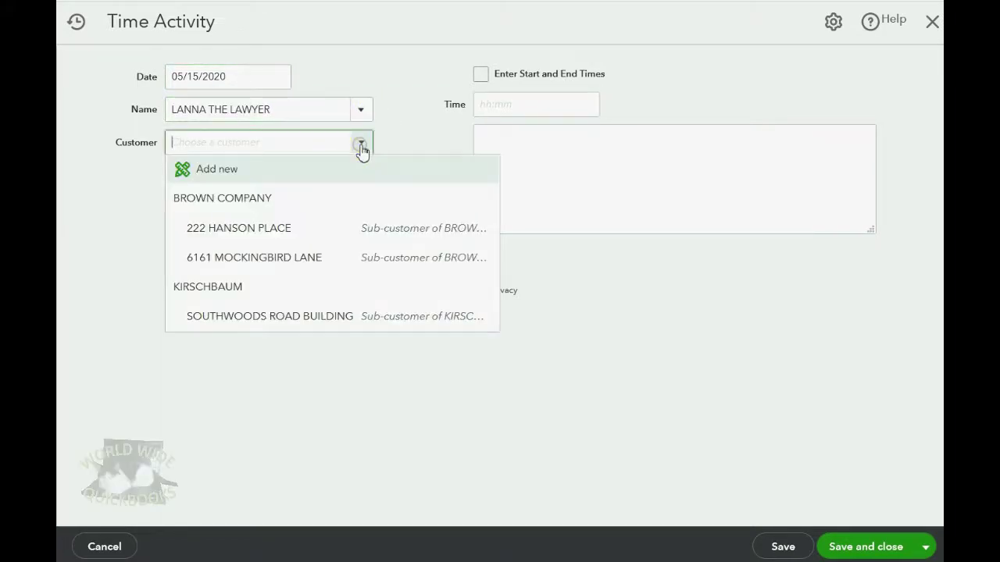
click(333, 321)
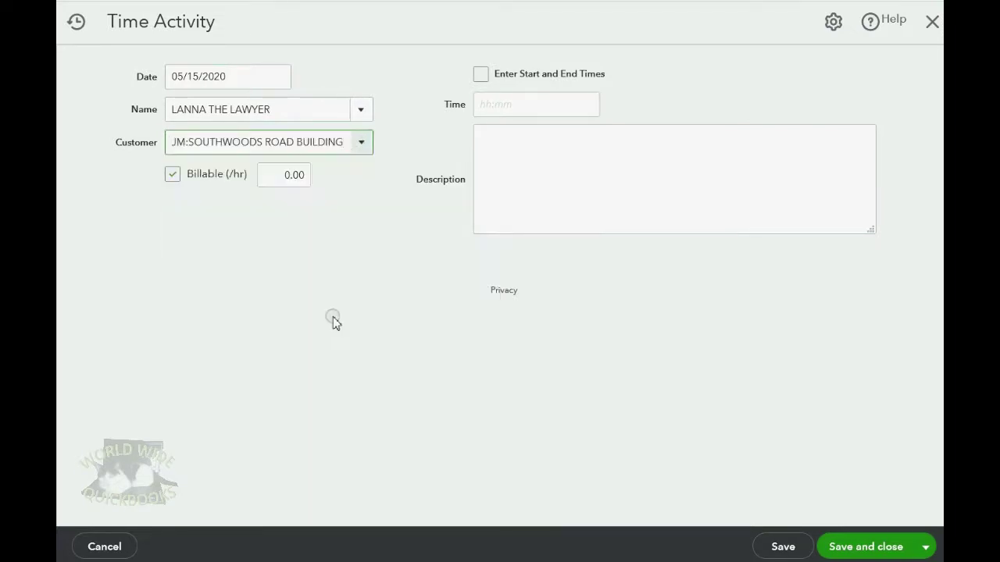
Step: Mark the time activity as billable at a rate of 145.00 per hour
click(176, 178)
click(176, 179)
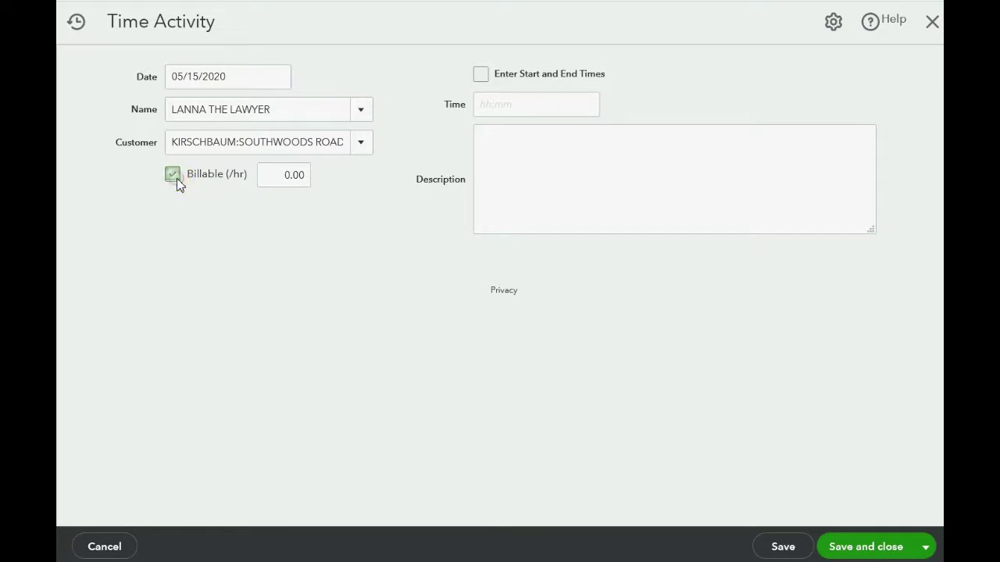
click(281, 174)
text(145)
click(321, 184)
Step: Enter a time of 5:00 hours, then save and close the time activity
click(517, 107)
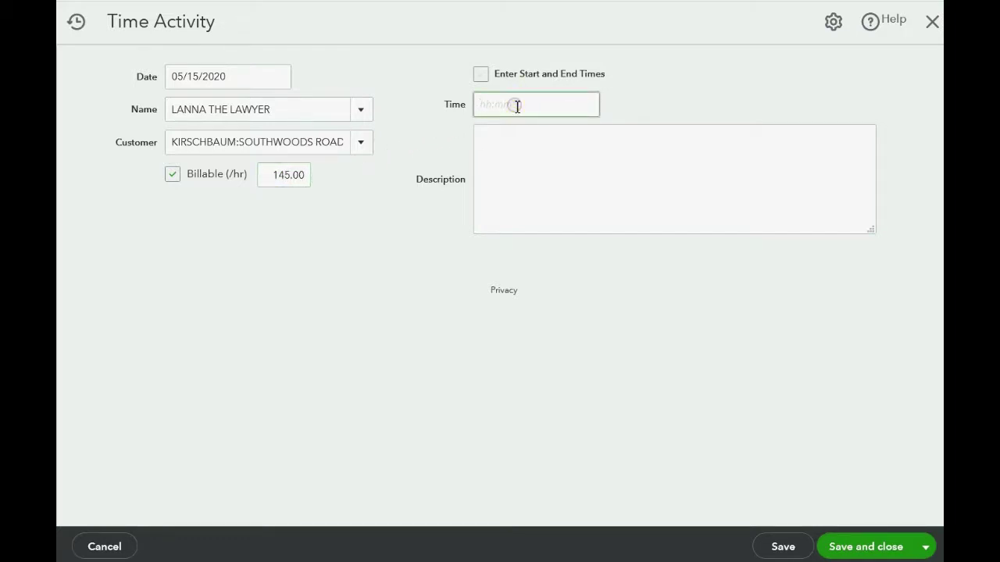
key(Tab)
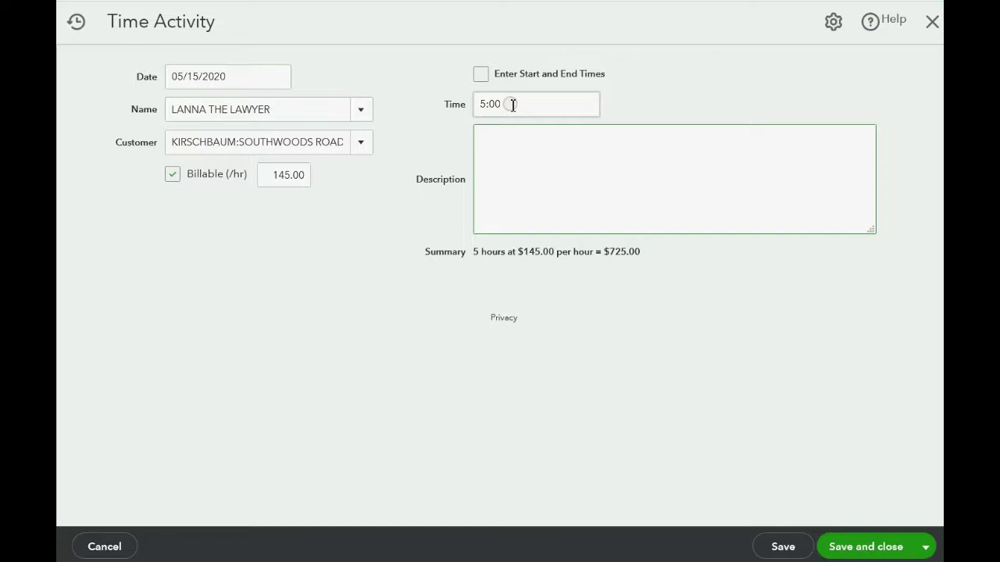
click(862, 549)
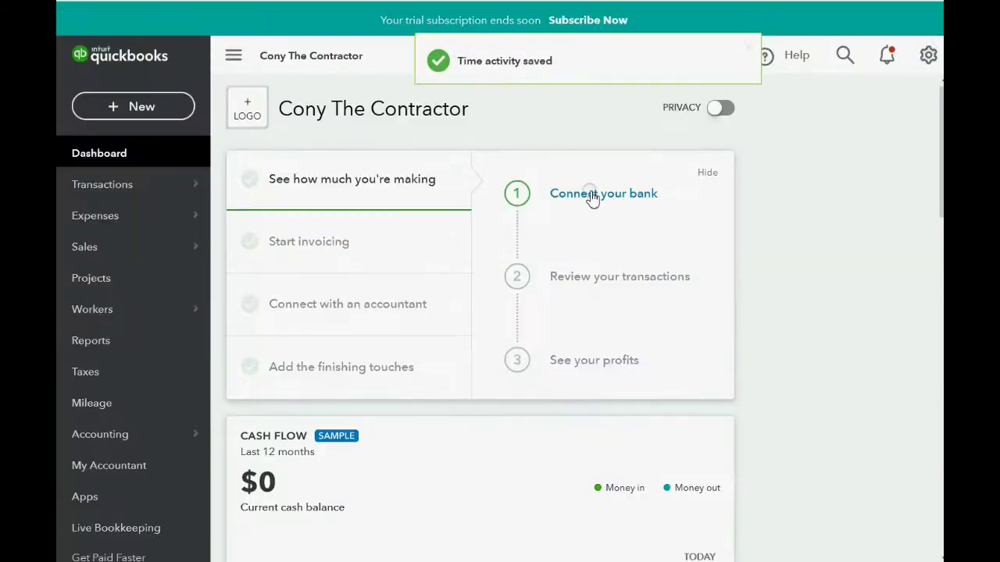
Step: Open the custom Unbilled Time report and examine the lawyer's time entry for the Southwoods Road Building job
click(92, 342)
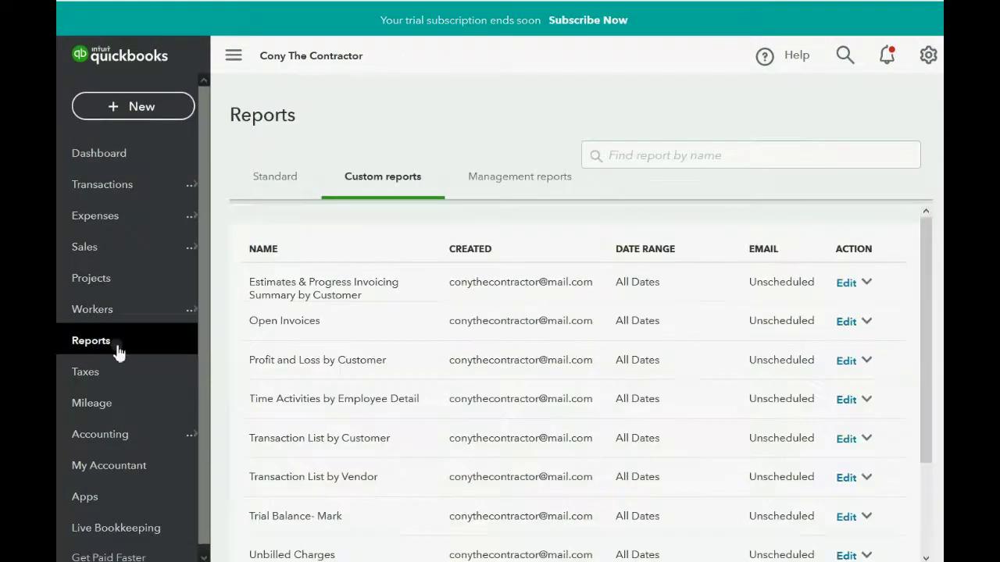
scroll(328, 375, down, 3)
drag(299, 487, 348, 462)
scroll(301, 398, down, 2)
click(359, 518)
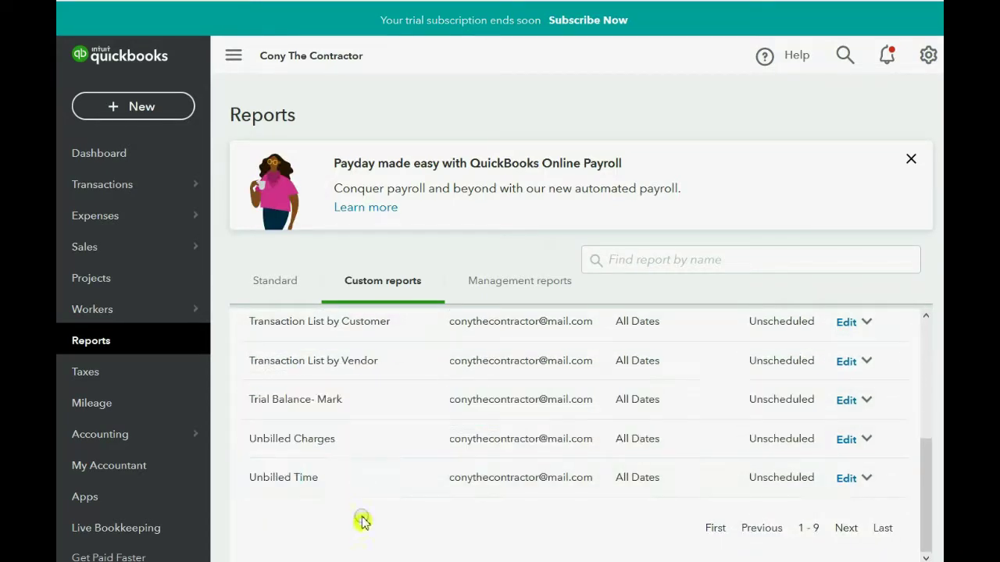
click(291, 477)
scroll(419, 422, down, 2)
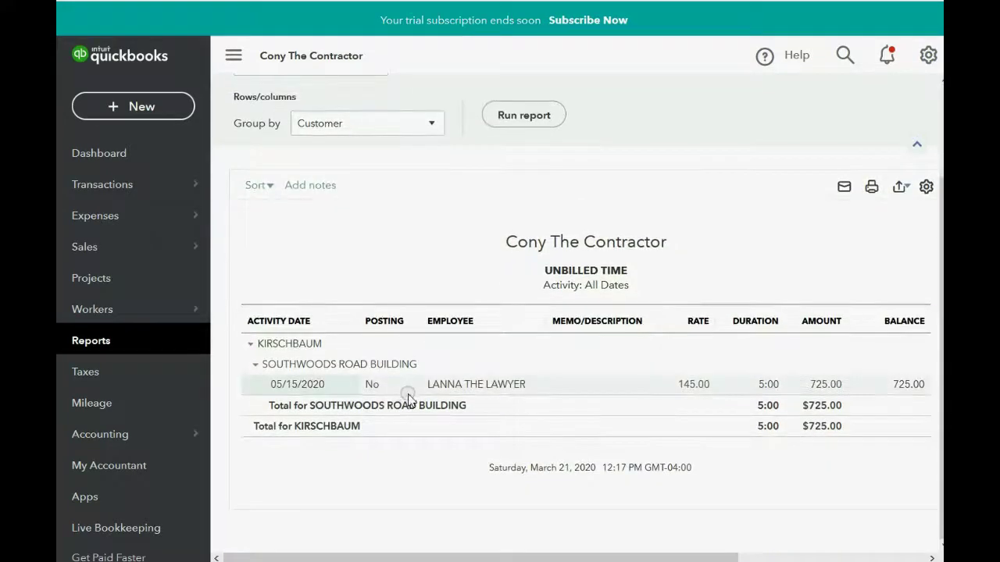
click(322, 386)
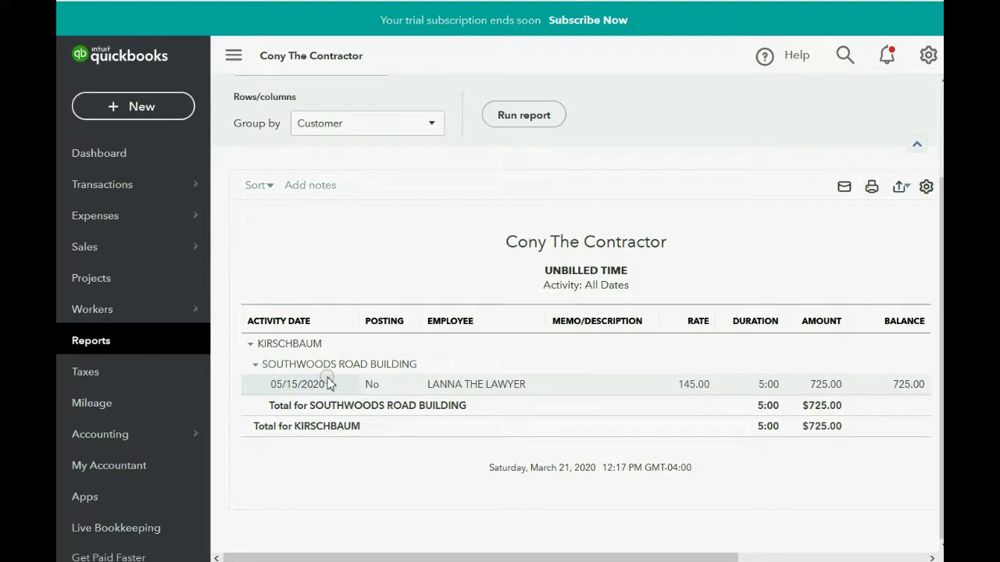
Step: Open the custom Time Activities by Employee Detail report and review the recorded time entries
click(92, 341)
scroll(354, 353, down, 3)
scroll(353, 357, up, 2)
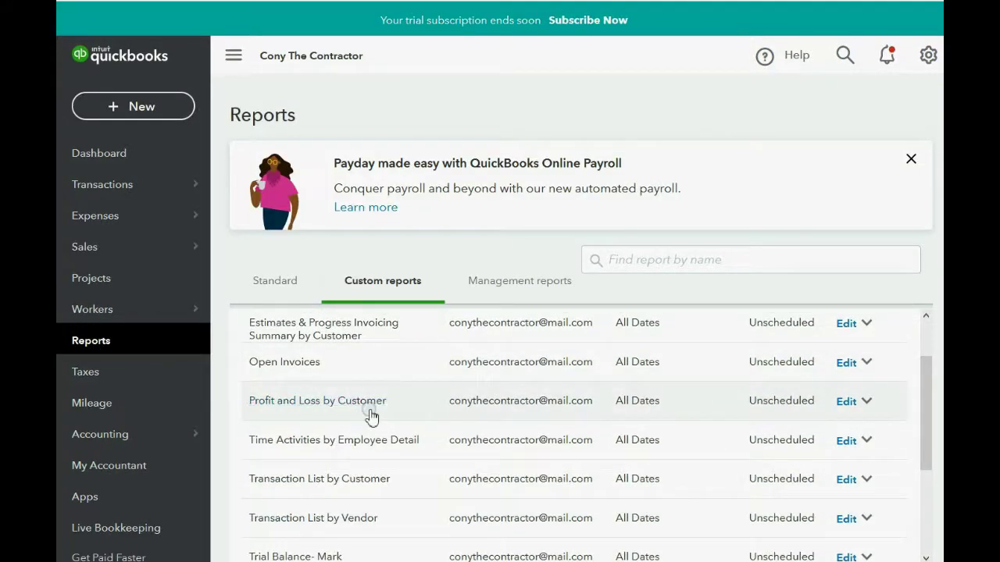
click(390, 443)
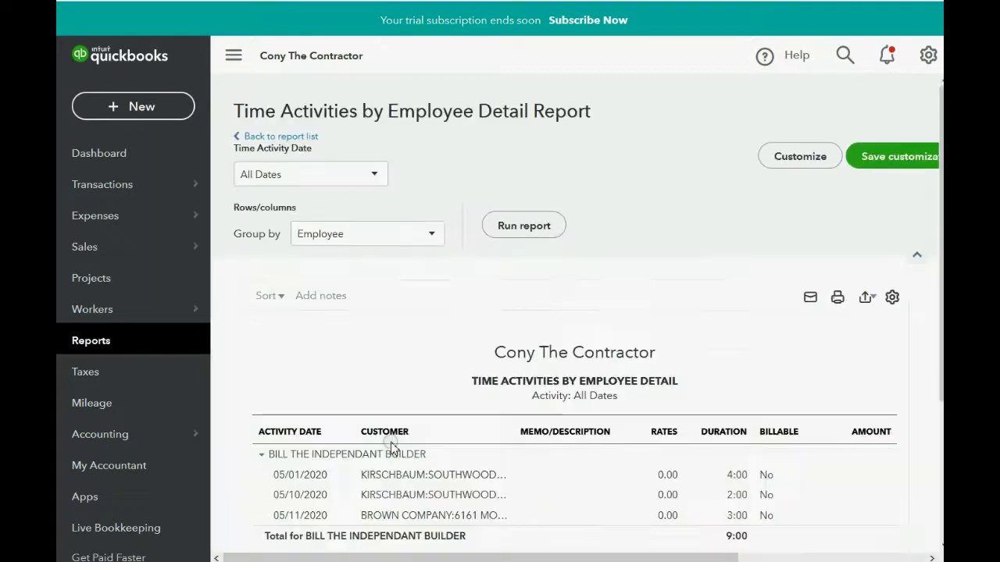
scroll(395, 434, down, 4)
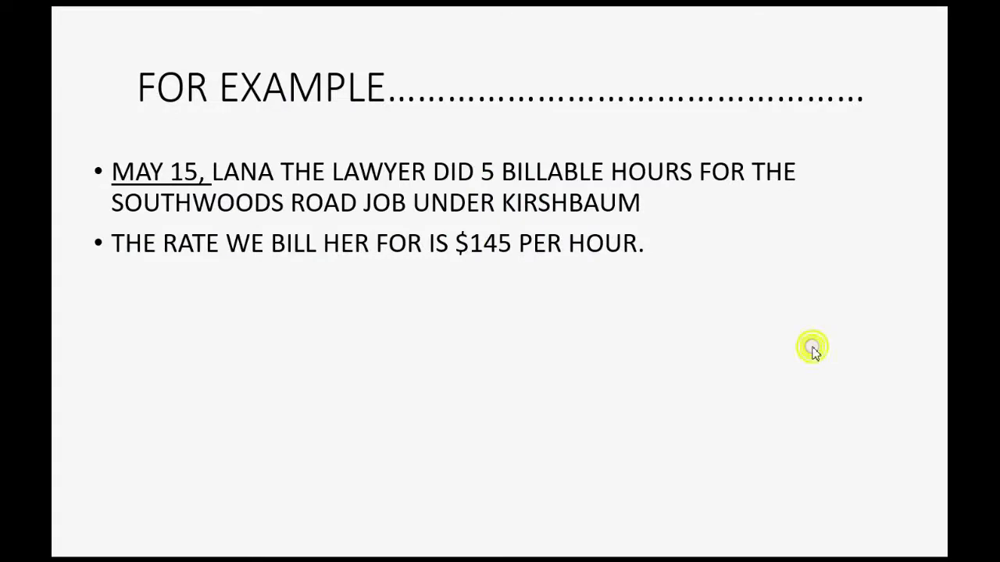
click(813, 351)
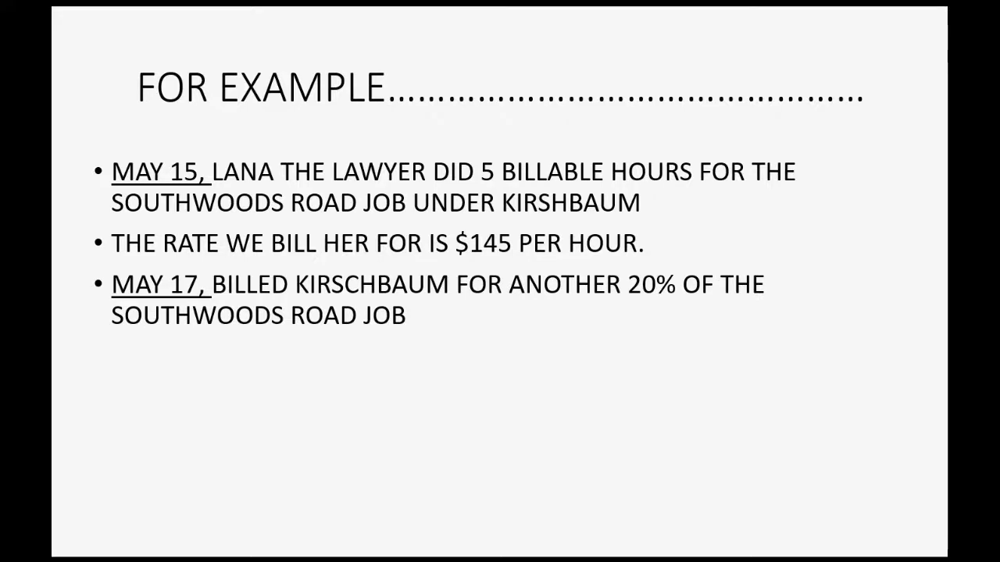
key(Right)
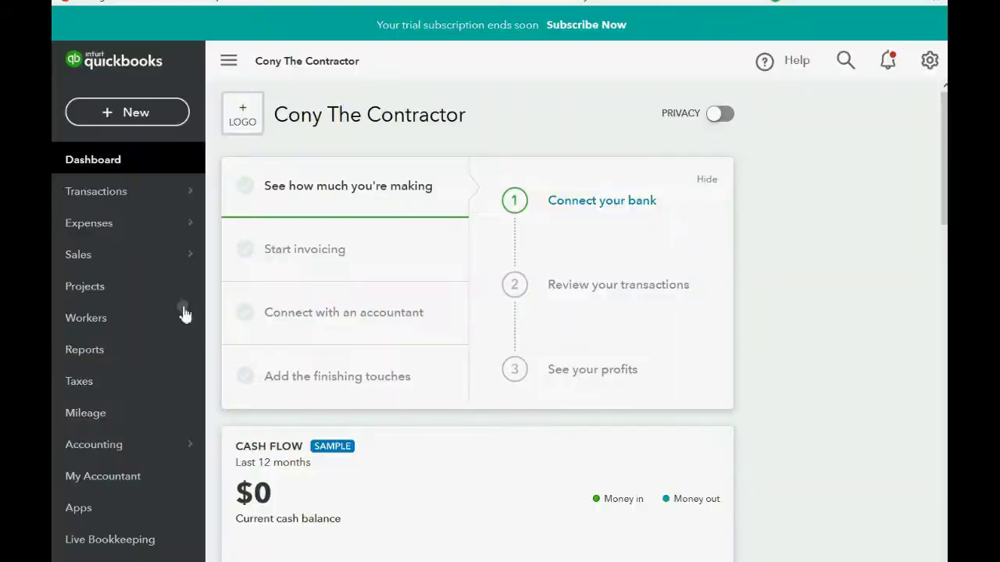
Step: Create a new invoice dated 05/17/2020 for the Southwoods Road Building sub-customer
click(137, 113)
click(110, 208)
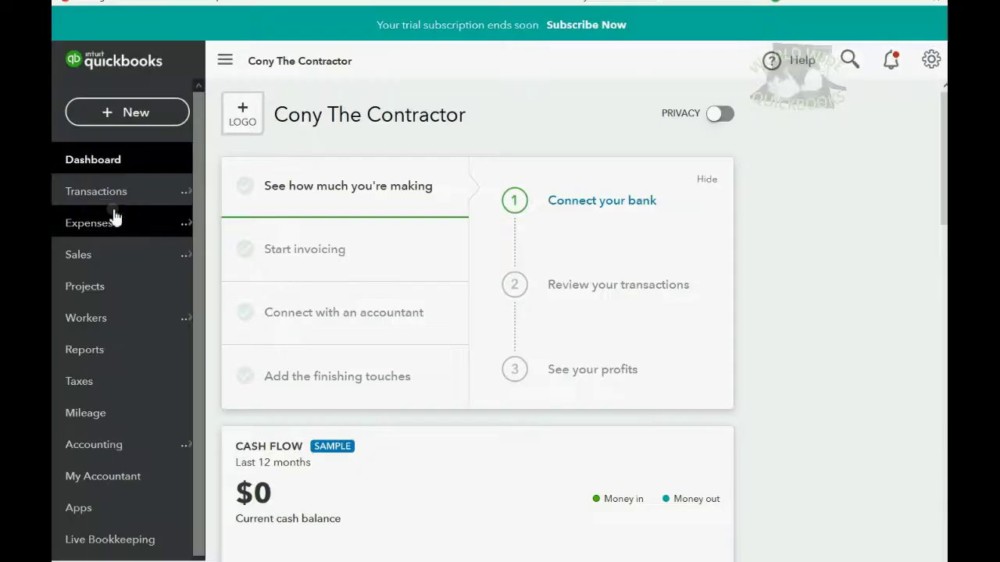
mouse_move(114, 216)
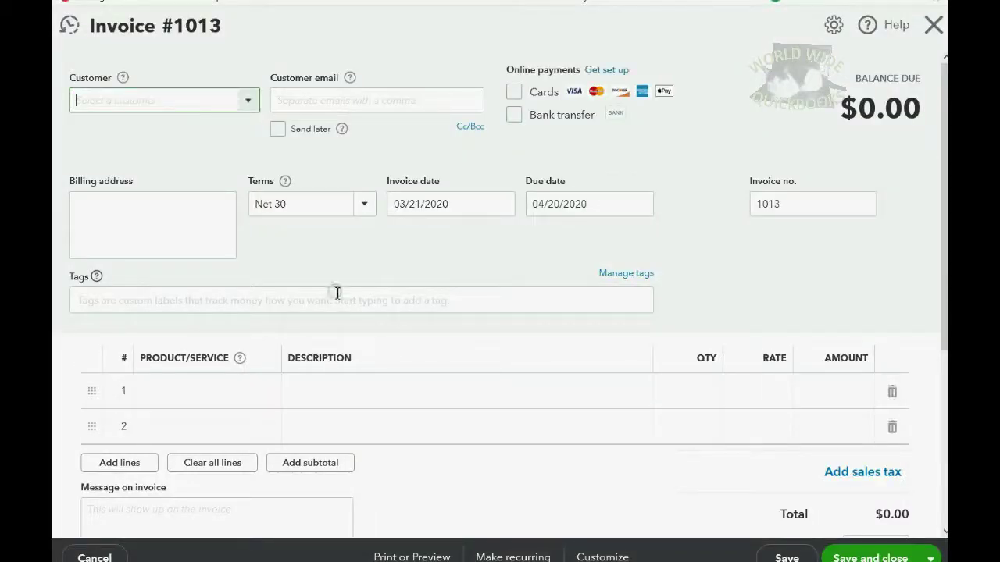
click(500, 209)
click(531, 250)
click(531, 250)
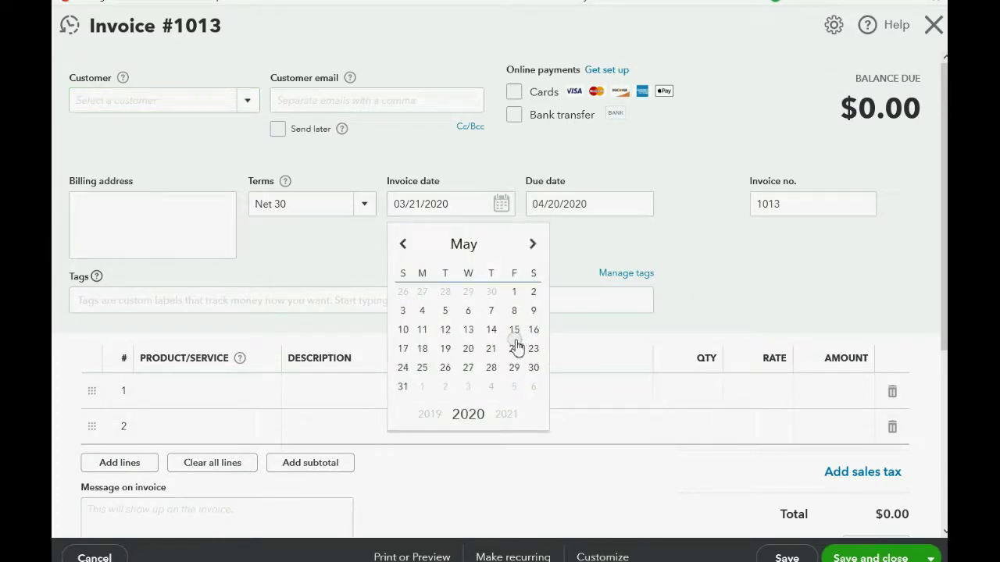
click(403, 348)
click(246, 102)
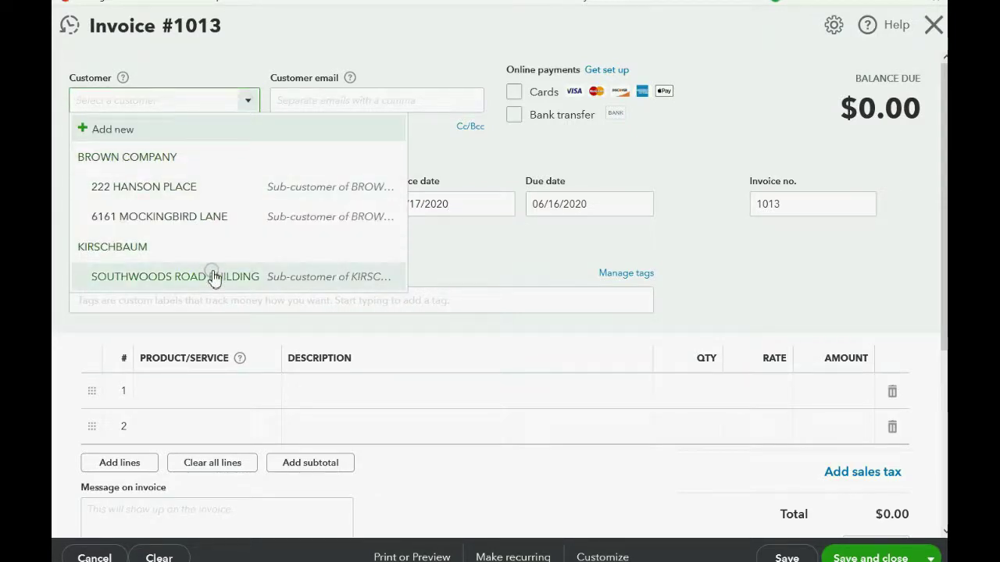
click(214, 277)
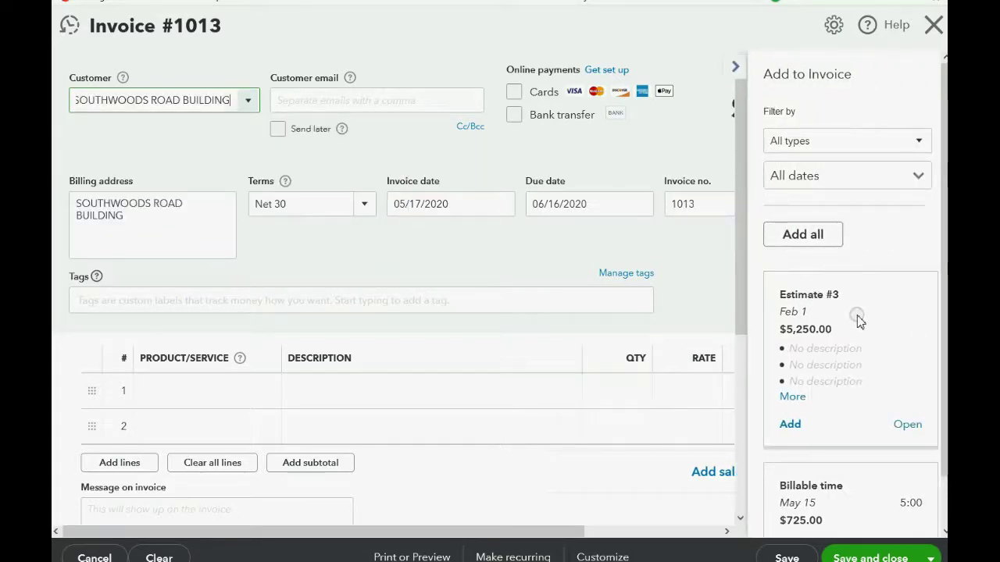
Step: Add Estimate #3 to the invoice at 20% of each line
scroll(857, 316, down, 1)
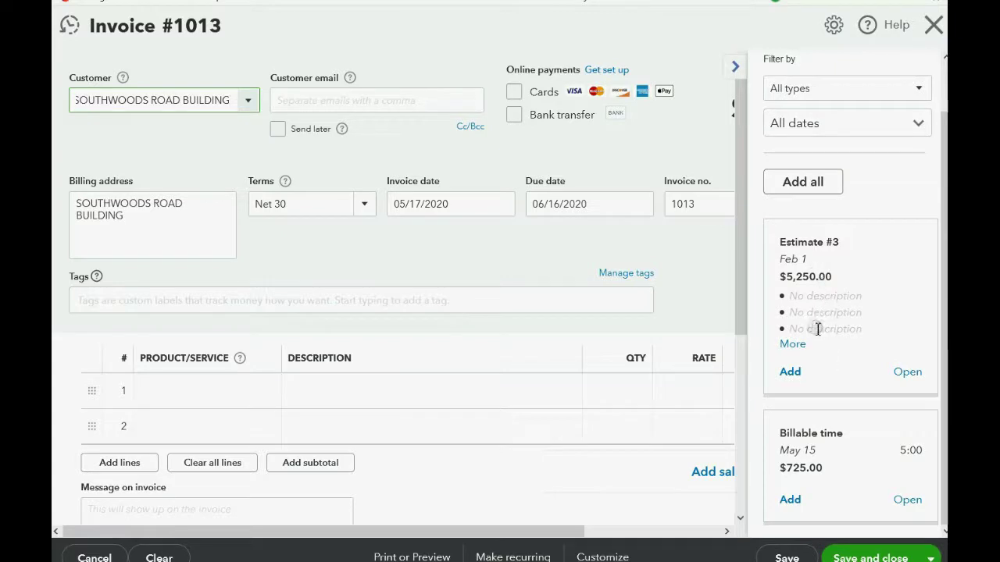
click(791, 374)
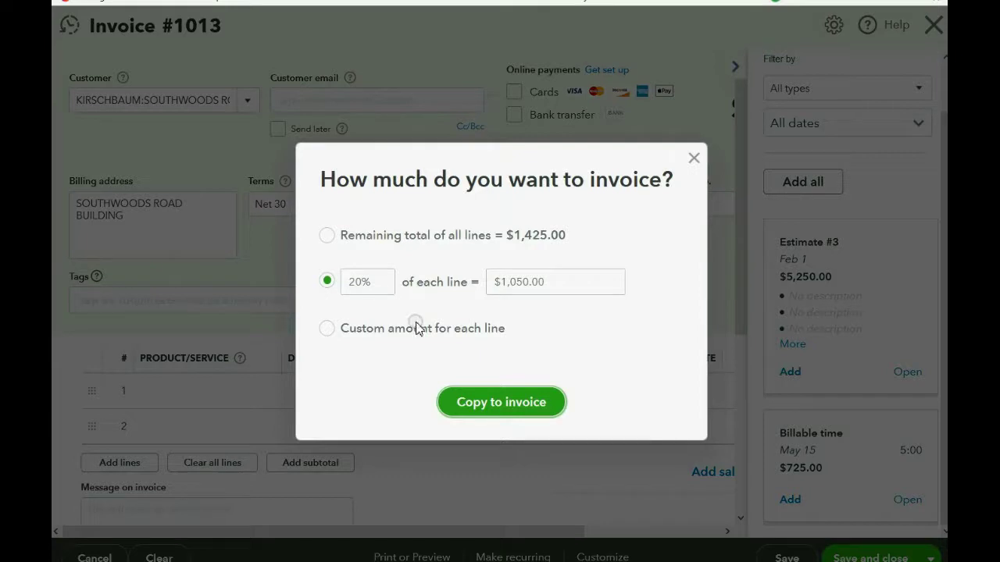
click(492, 406)
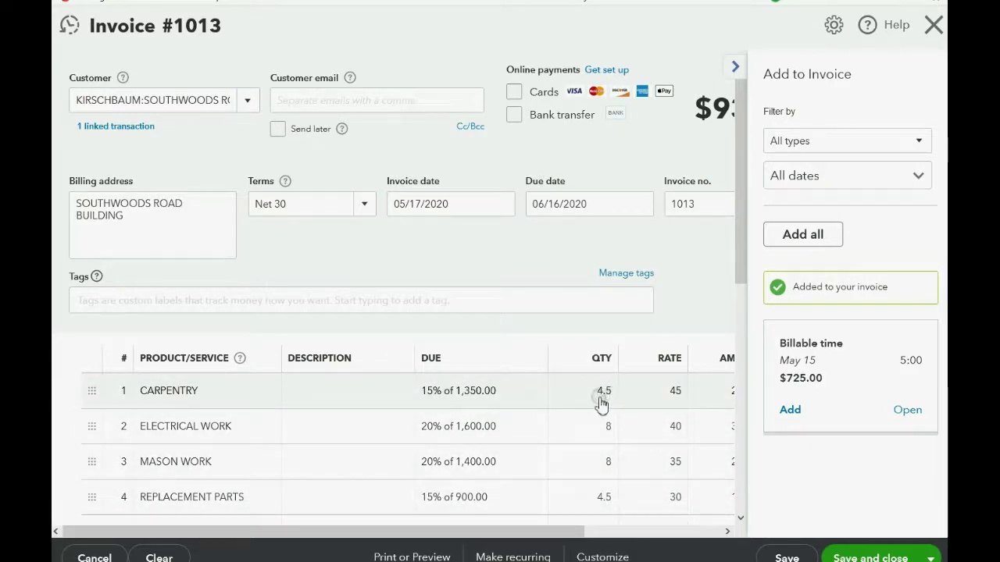
Step: Add the May 15 billable time of $725.00 to the invoice, then save and close it
scroll(578, 422, down, 1)
scroll(574, 415, down, 3)
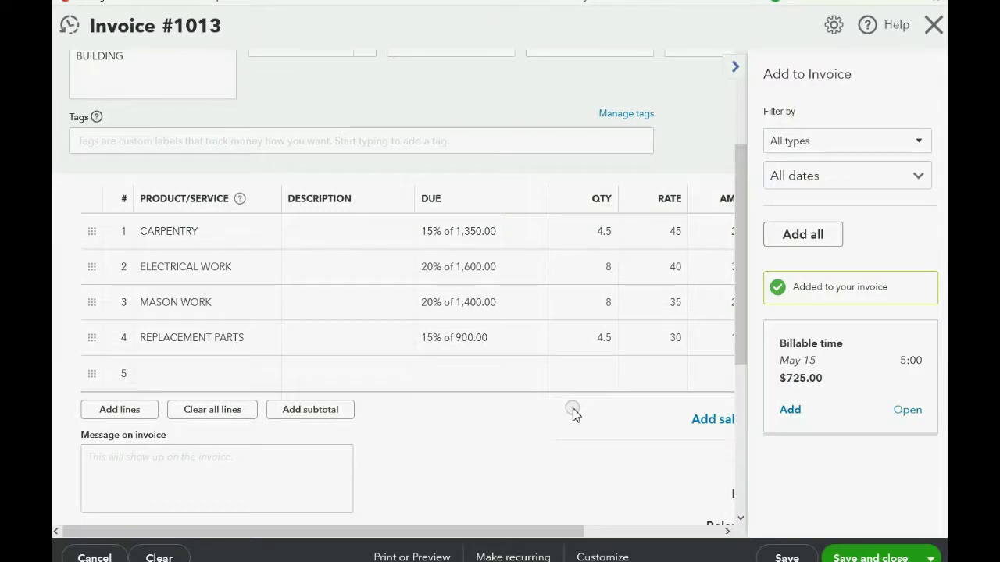
click(791, 411)
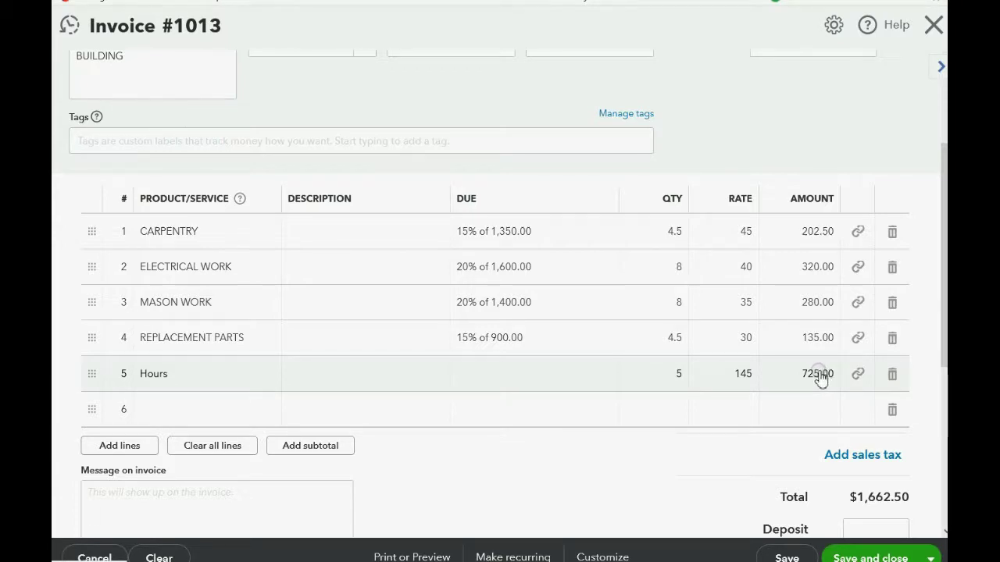
click(369, 366)
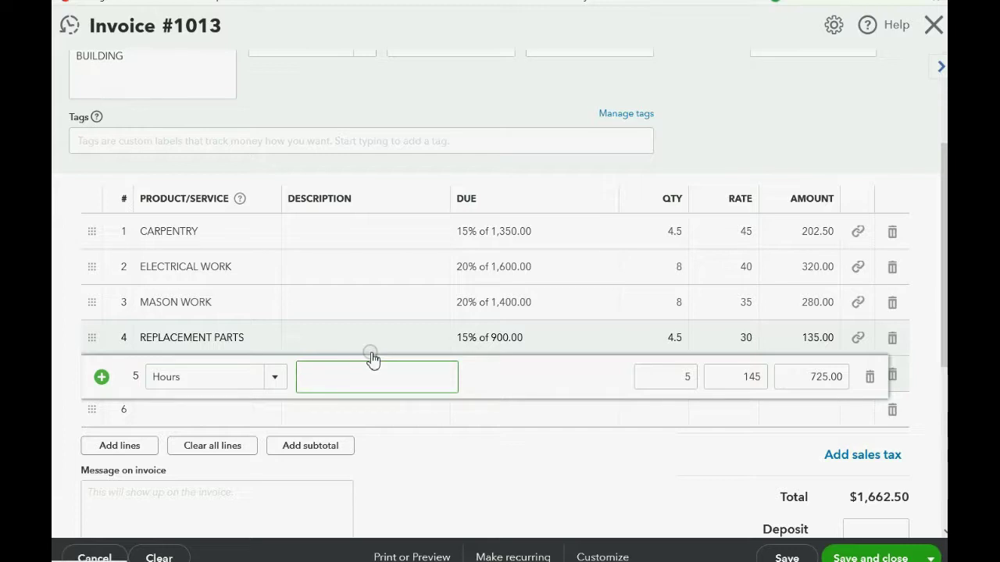
click(335, 372)
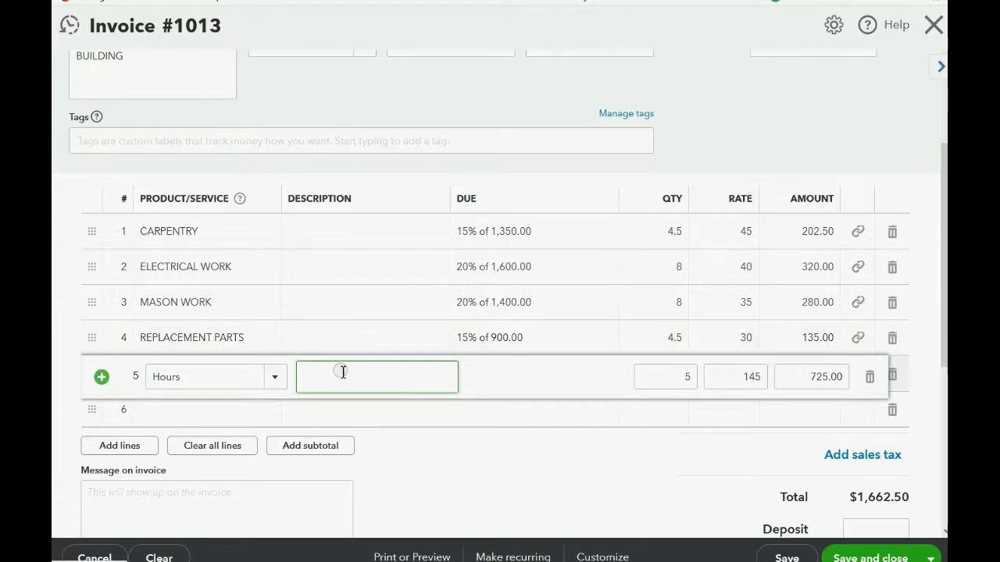
click(854, 558)
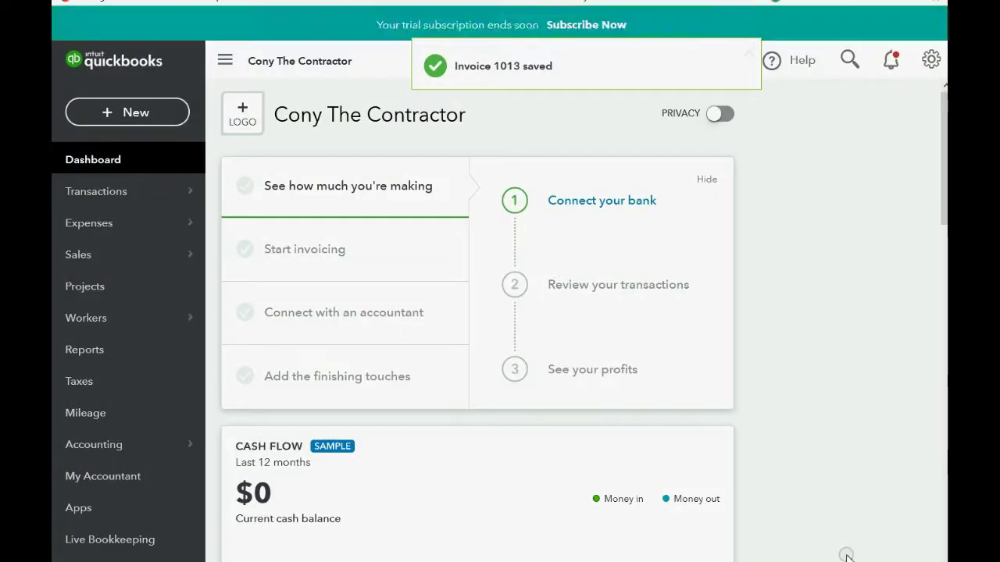
Step: Open the custom Unbilled Time report to check for remaining unbilled hours
click(85, 356)
scroll(372, 386, down, 3)
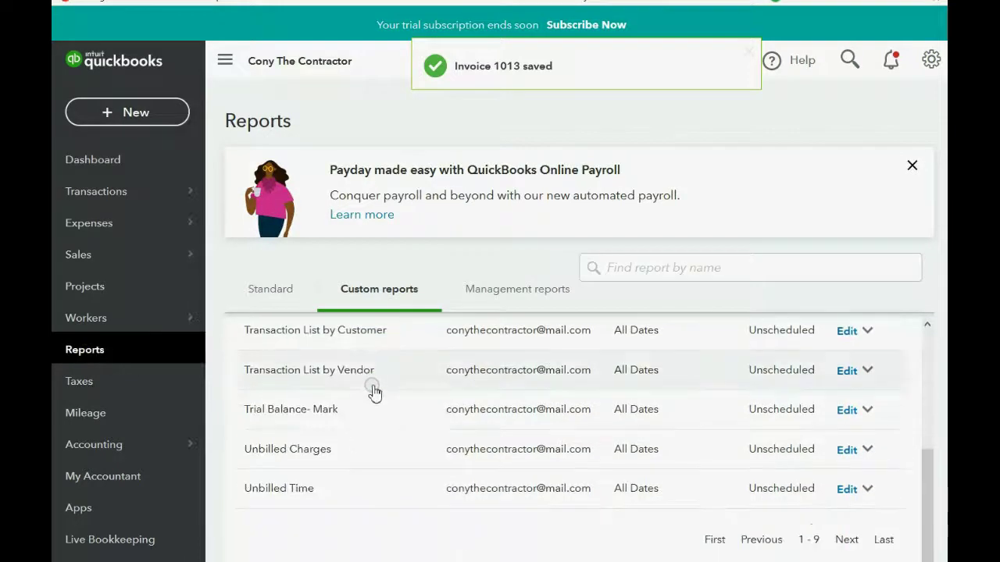
click(301, 490)
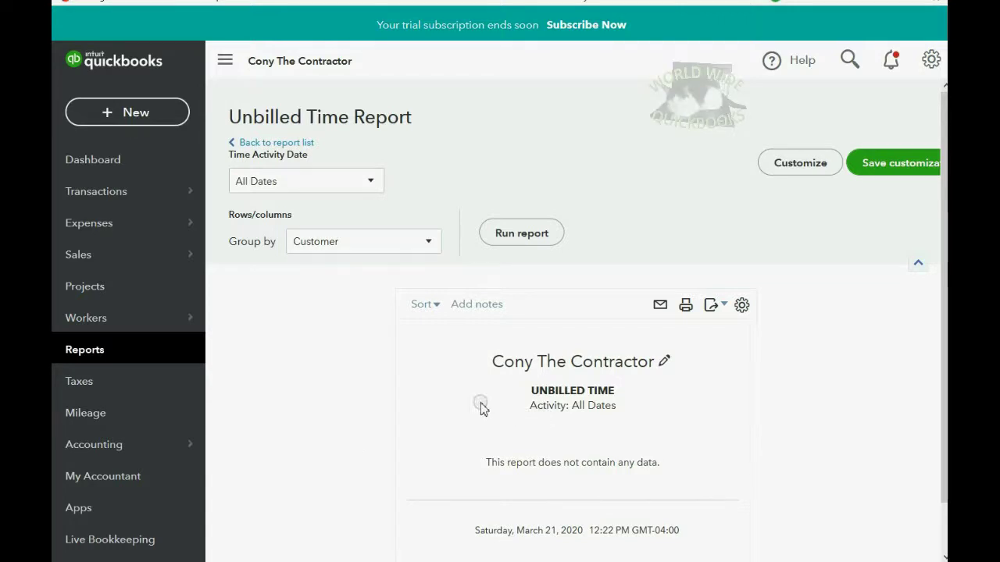
Step: Open the custom Profit and Loss by Customer report and examine the billable hours income in the Southwoods Road Building column
click(109, 353)
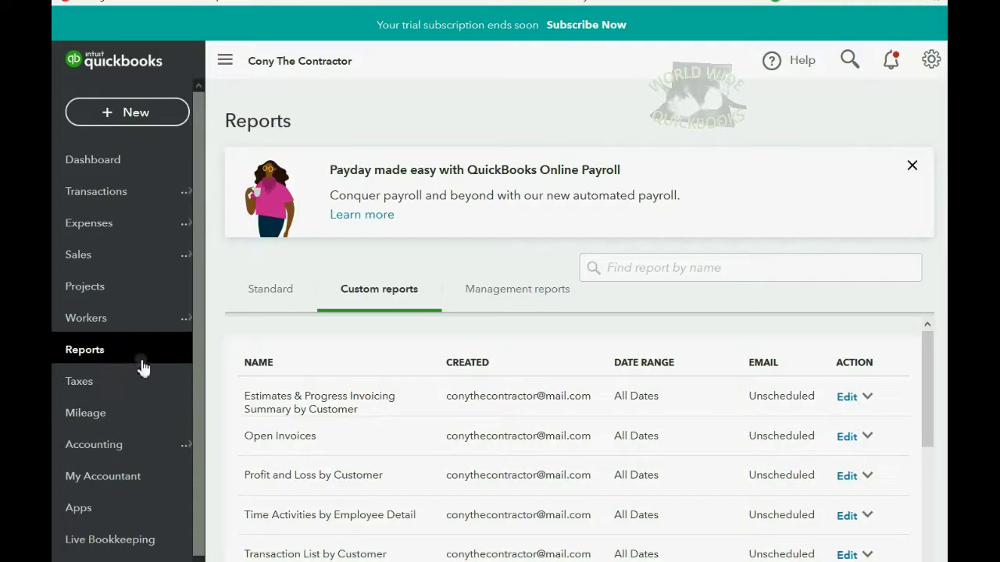
scroll(324, 473, down, 2)
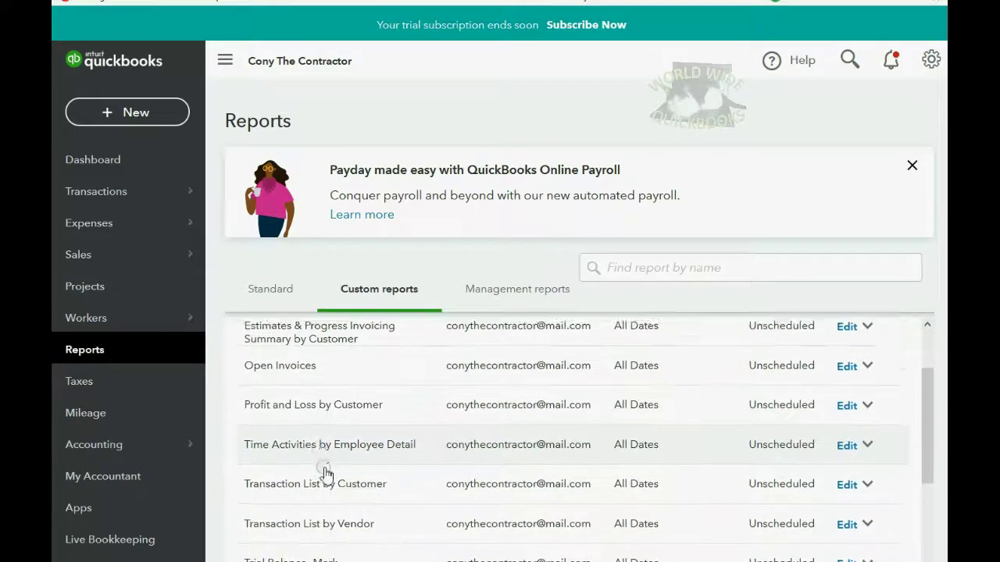
click(321, 396)
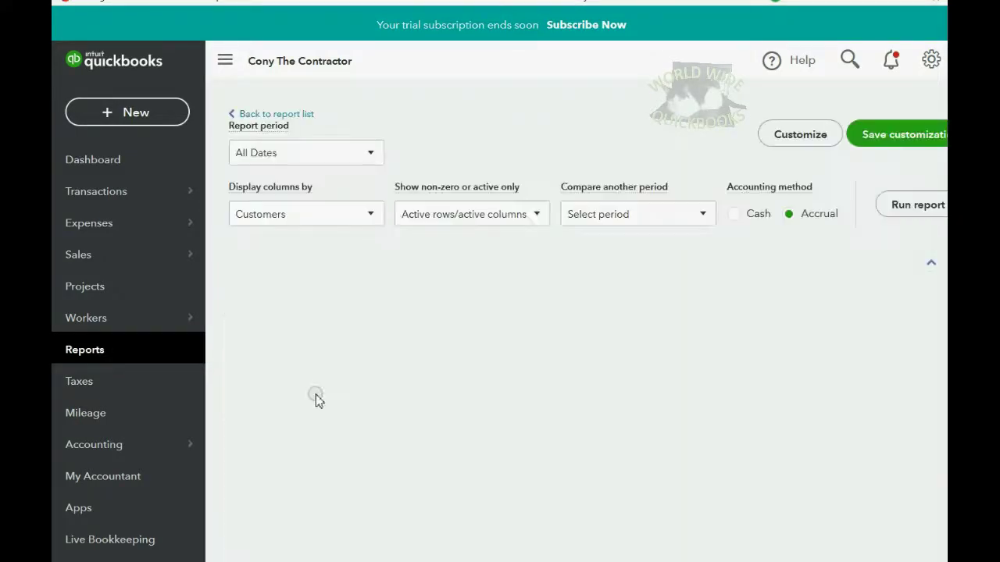
scroll(346, 480, down, 1)
scroll(349, 481, down, 1)
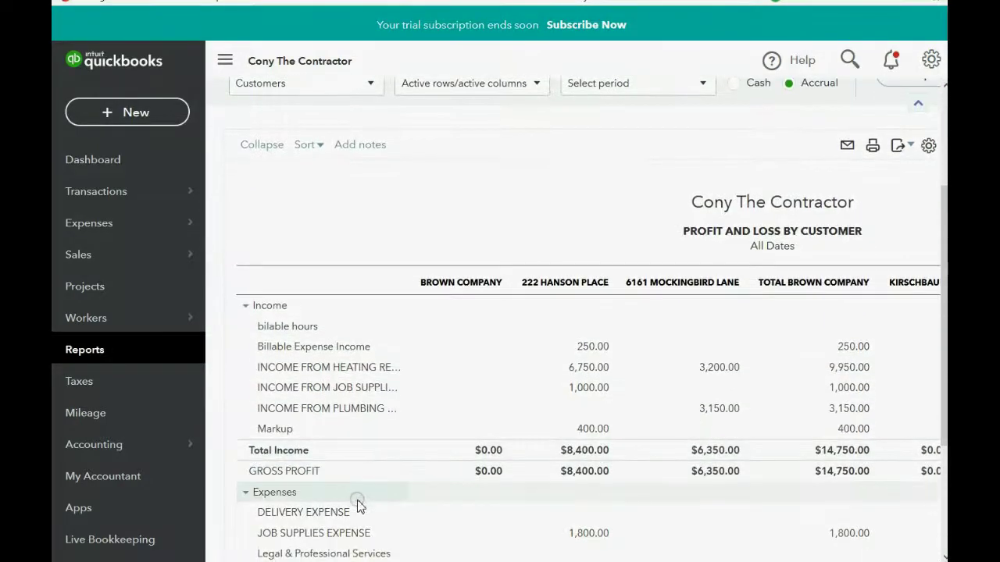
scroll(364, 559, right, 2)
drag(365, 559, 637, 559)
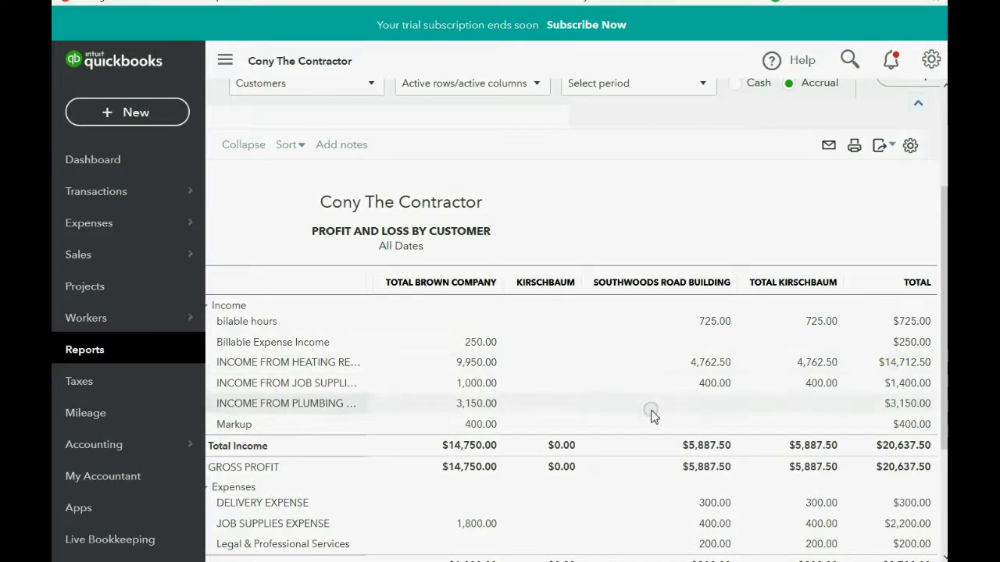
click(711, 331)
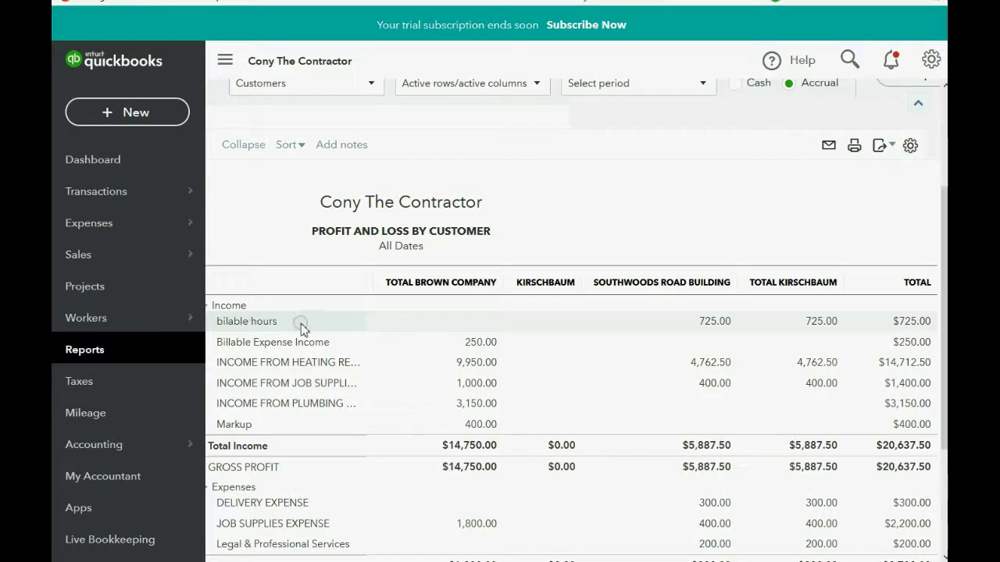
scroll(313, 320, down, 1)
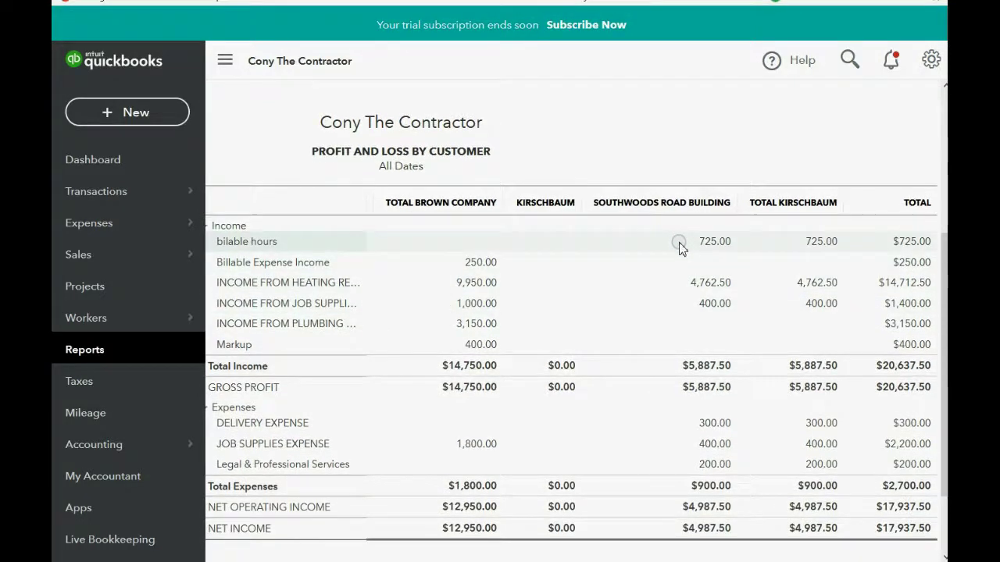
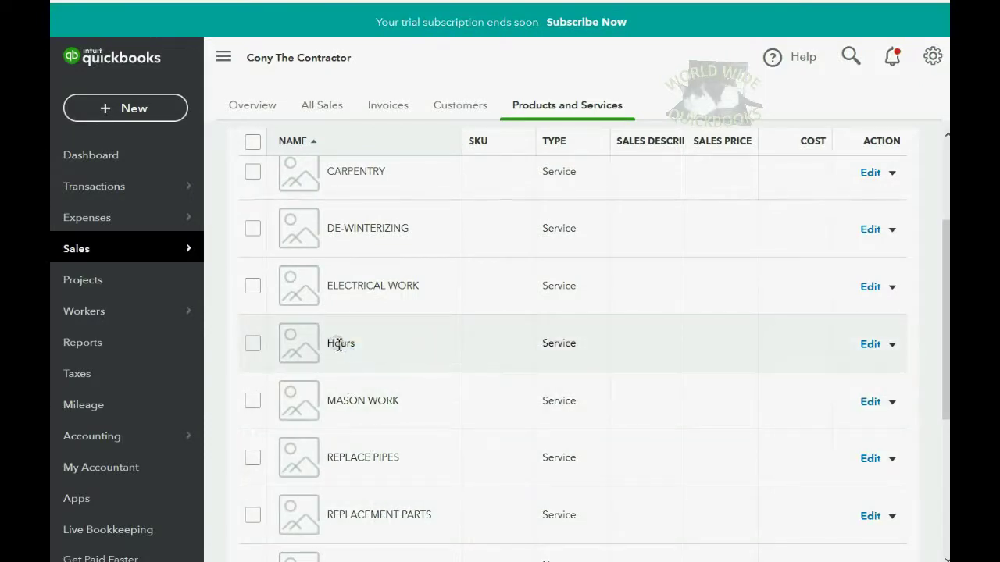
drag(333, 343, 377, 344)
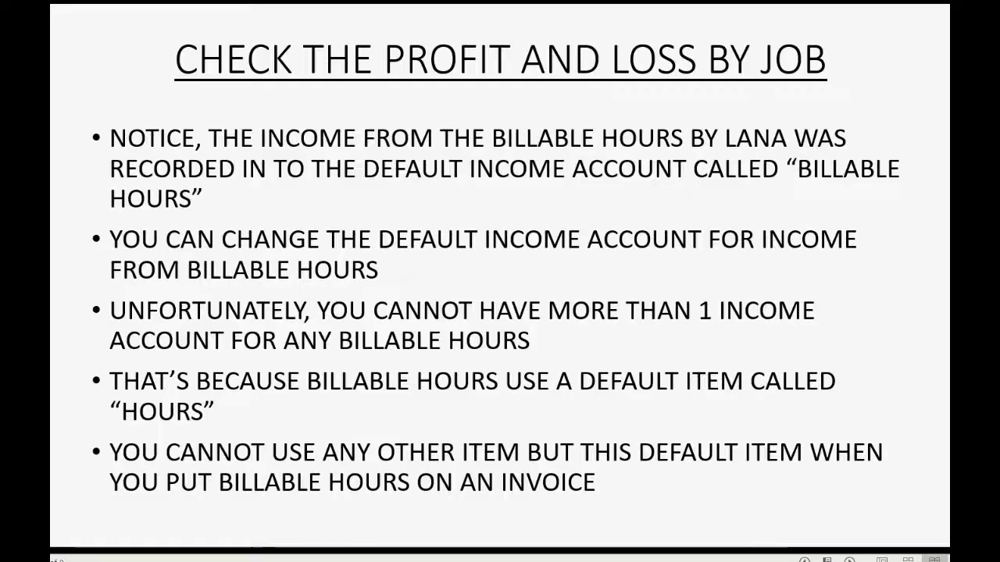
click(350, 539)
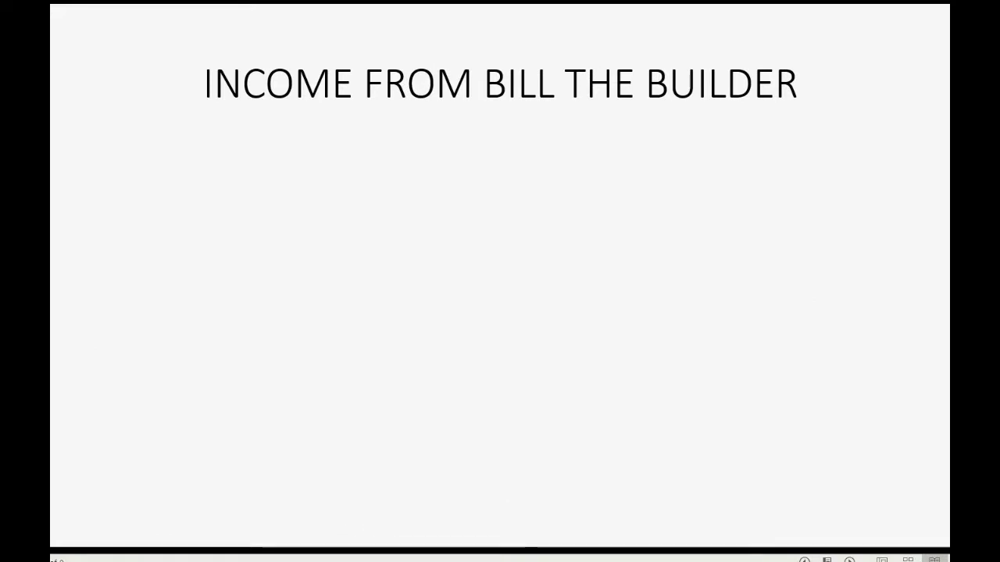
key(space)
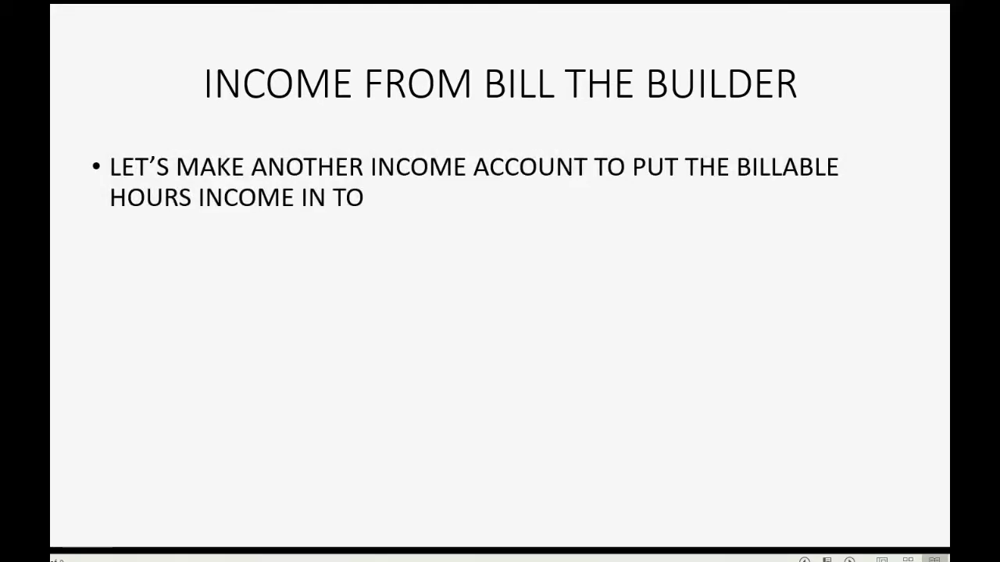
key(space)
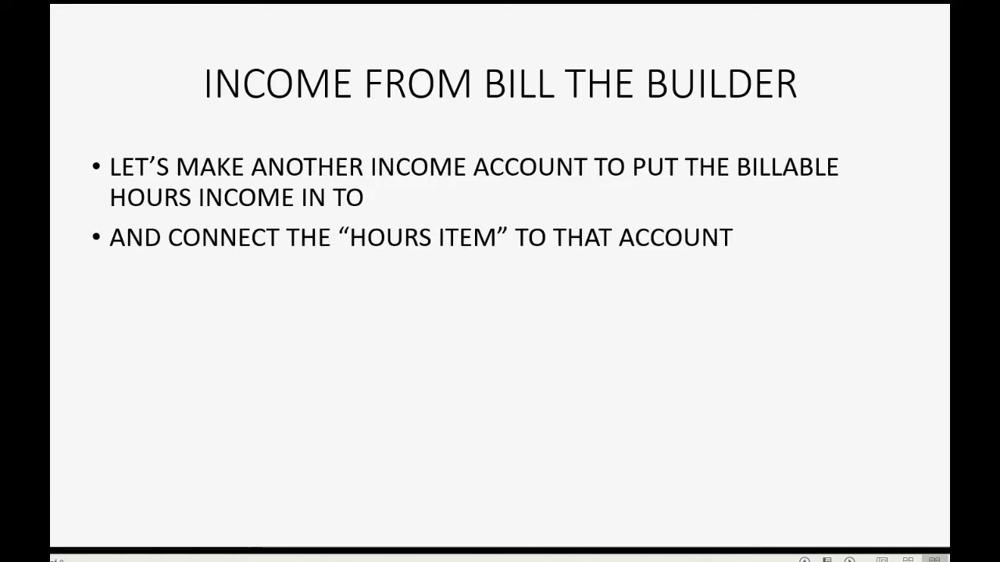
key(space)
key(Left)
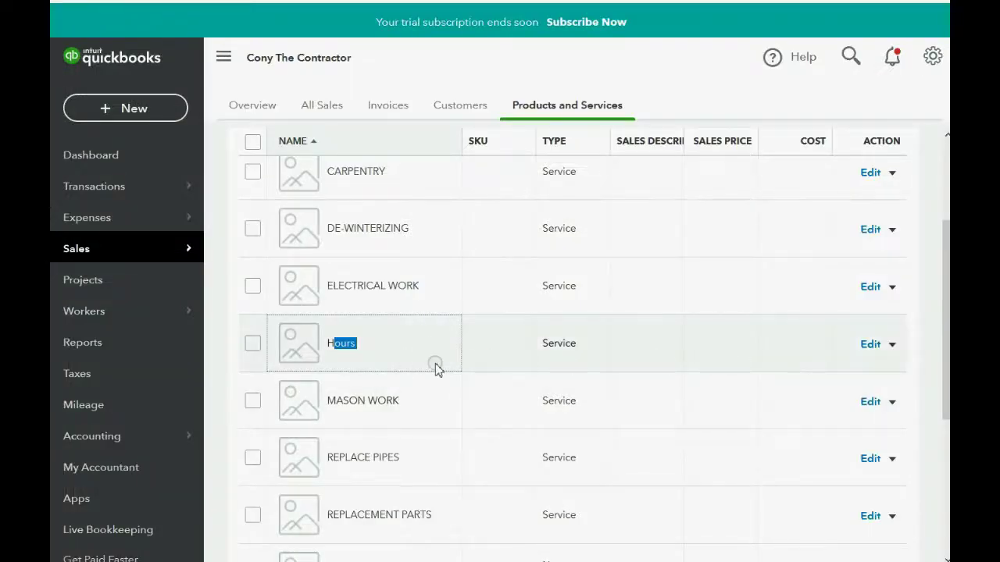
Step: Open the Hours service item for editing and start adding a new account for its income
click(252, 346)
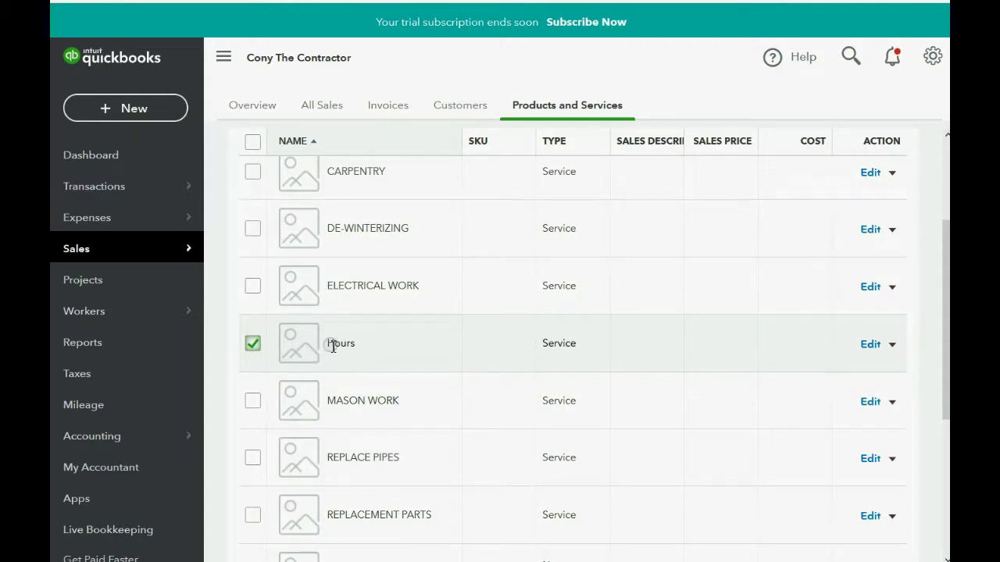
click(871, 346)
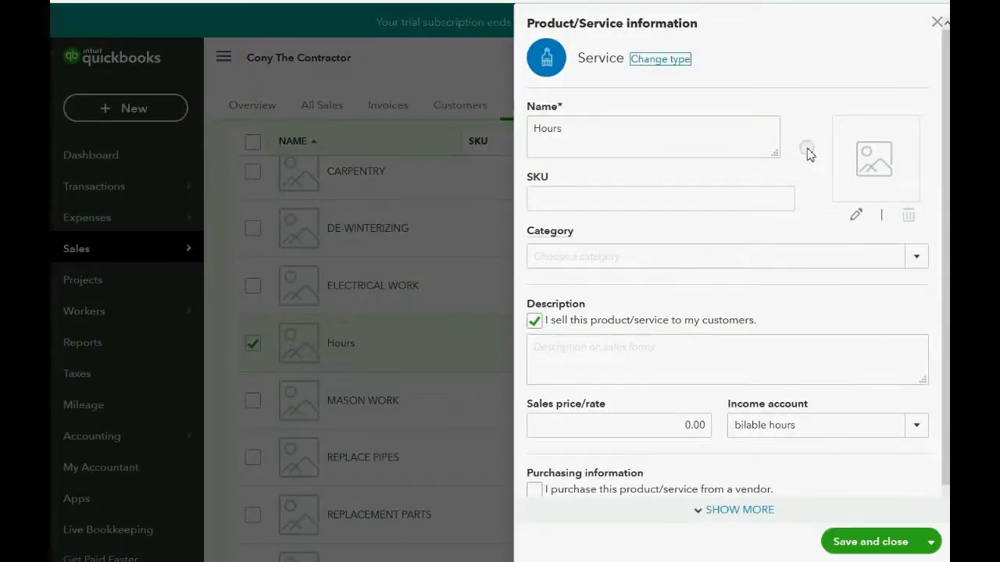
double_click(591, 135)
click(593, 135)
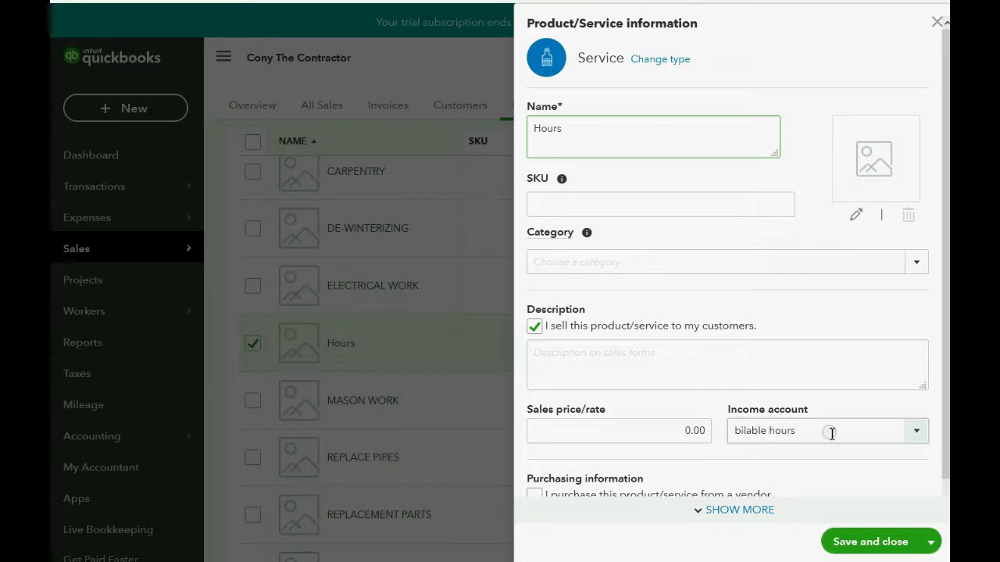
click(914, 436)
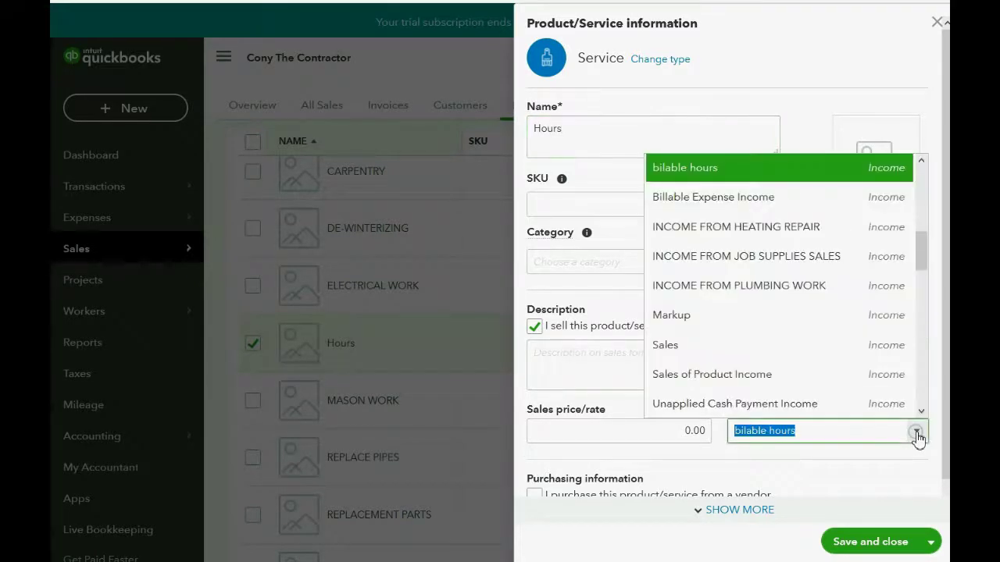
scroll(850, 284, up, 5)
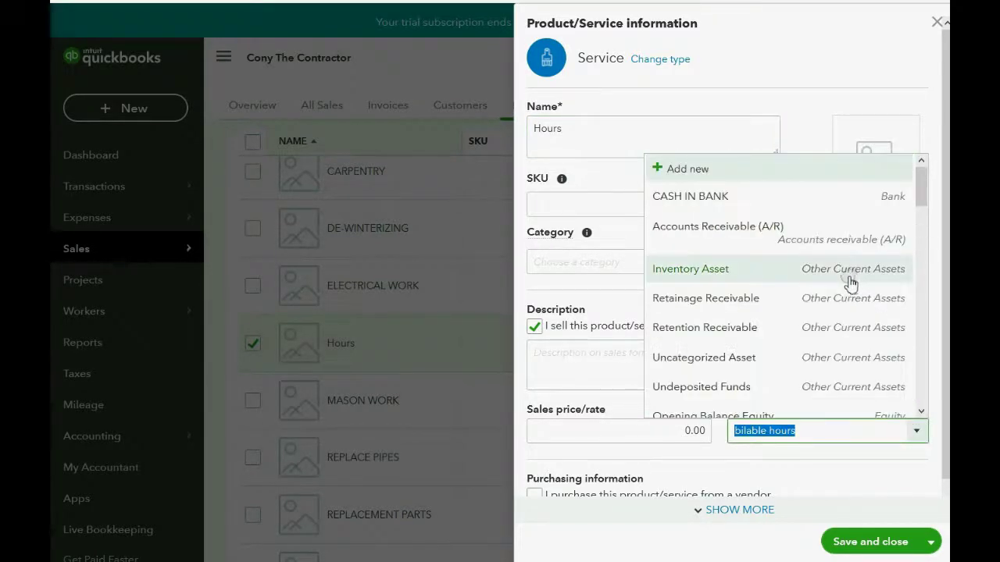
click(711, 171)
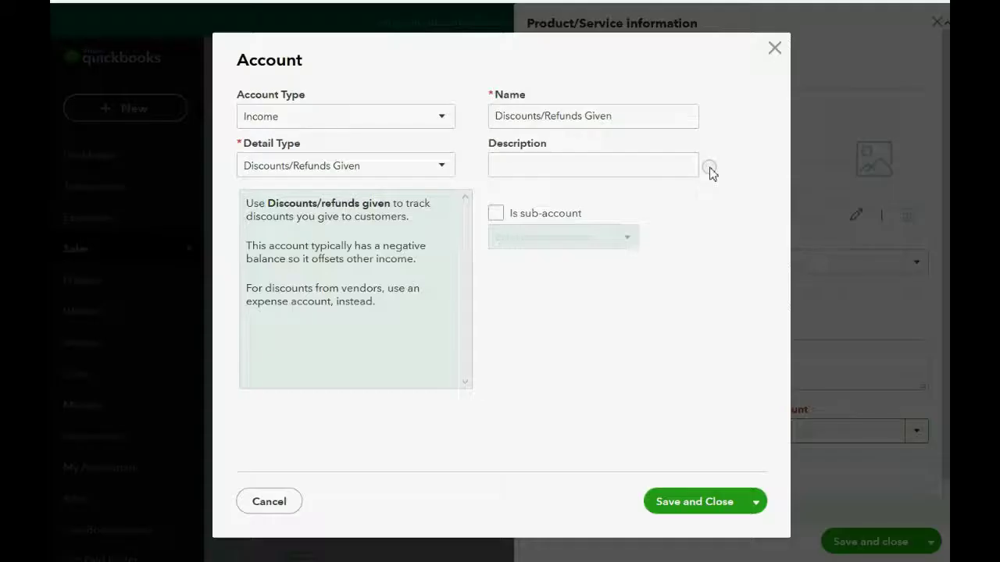
Step: Create an Income account with detail type Service/Fee Income named BILL THE BUILDER INCOME, and save it
click(433, 166)
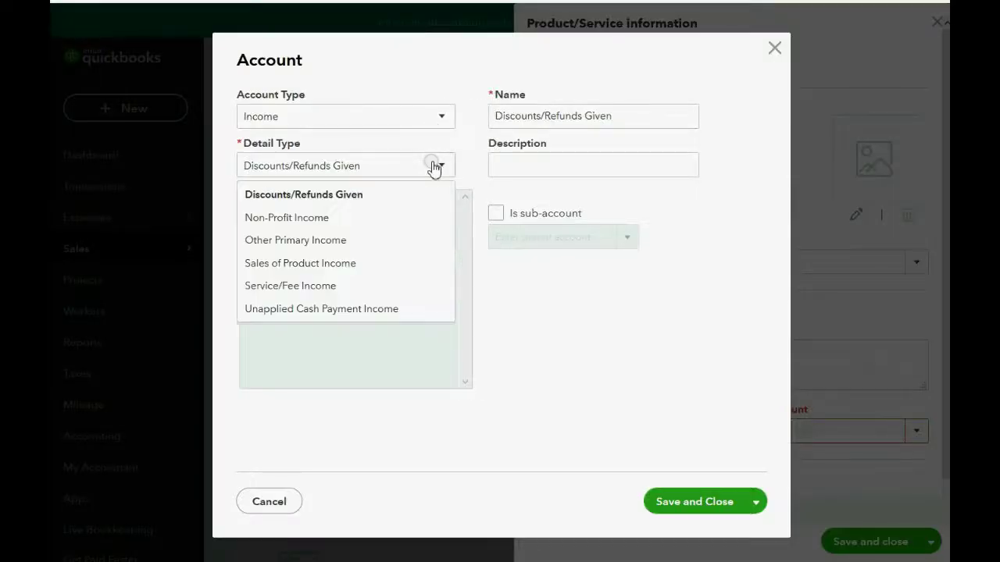
click(361, 286)
click(596, 118)
drag(596, 118, 430, 101)
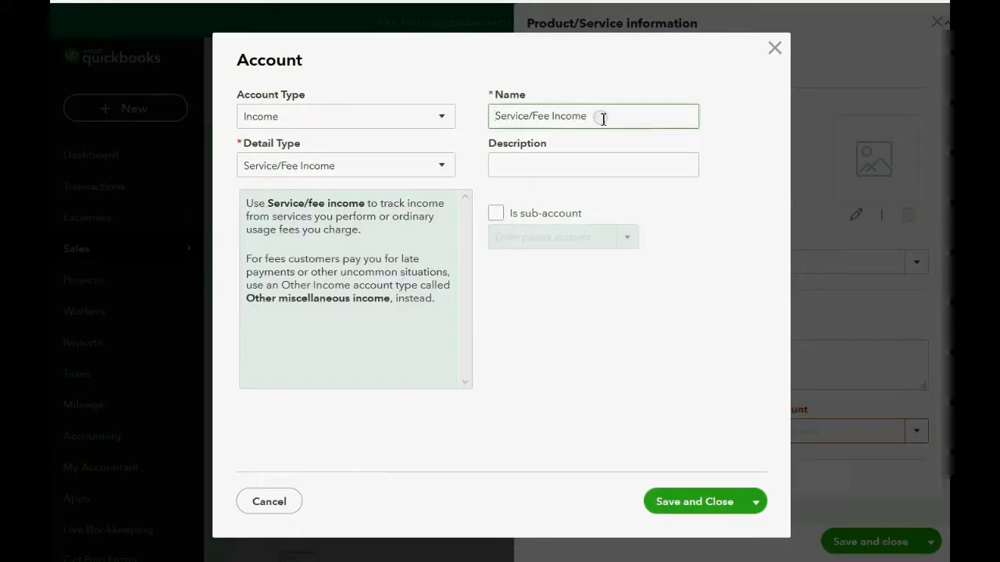
drag(603, 116, 464, 117)
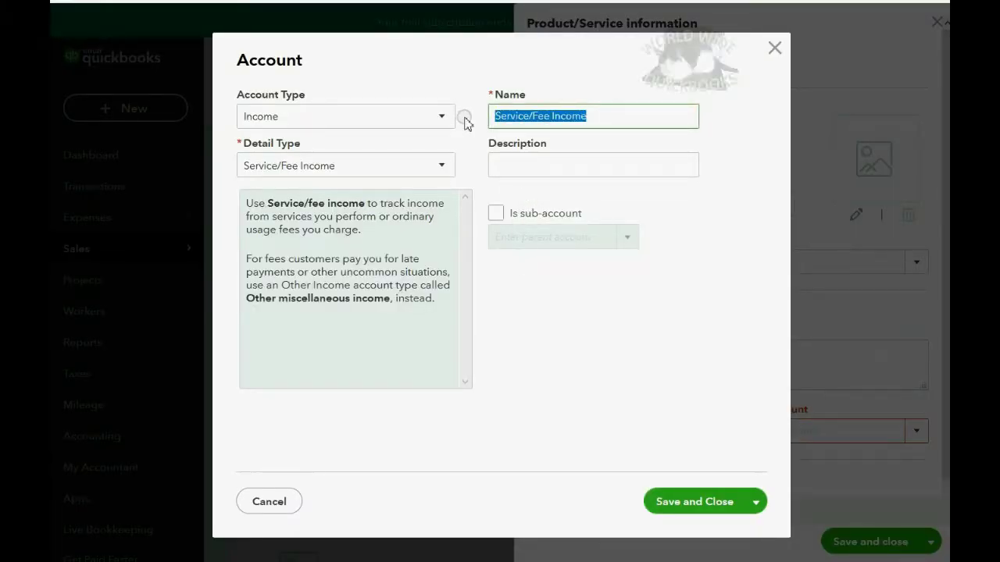
text(BILL THE BUILDER INCOME)
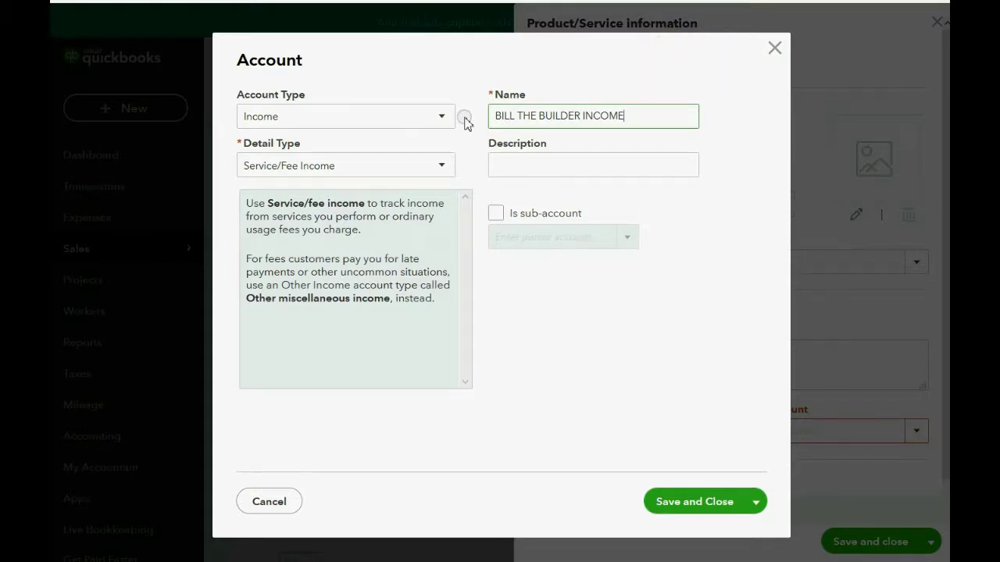
click(669, 501)
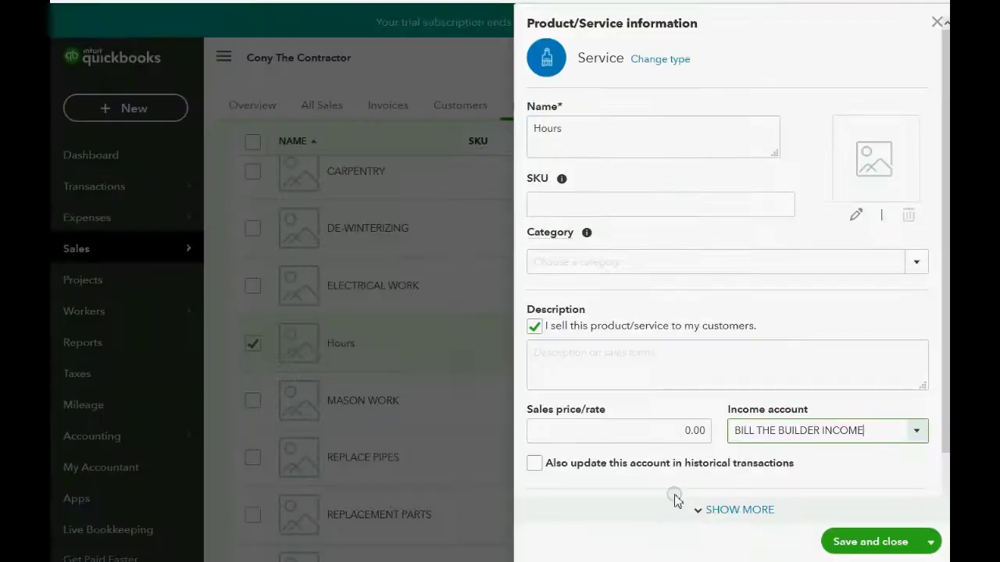
Step: Select BILL THE BUILDER INCOME as the income account of the Hours service item, then save and close the item
click(915, 437)
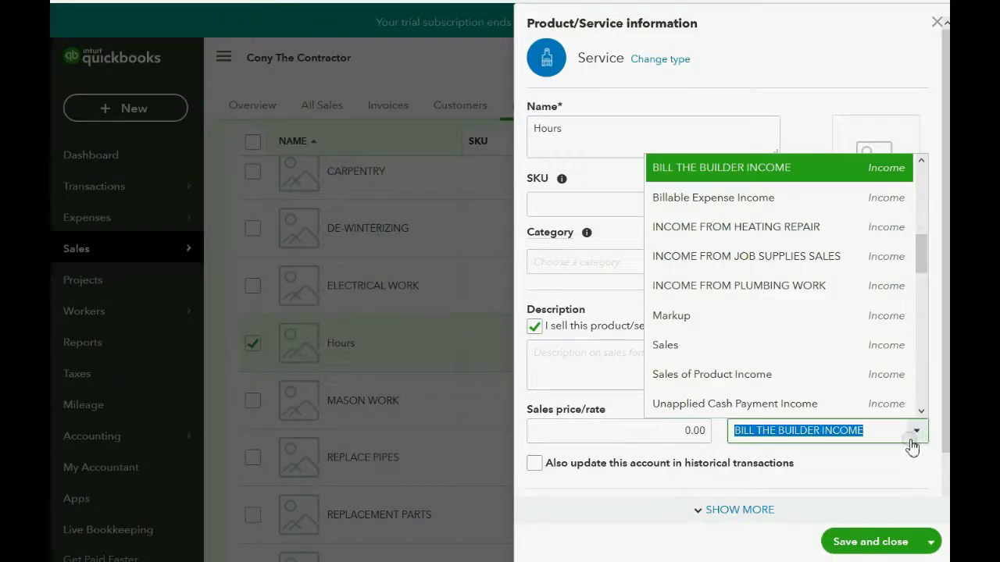
click(730, 167)
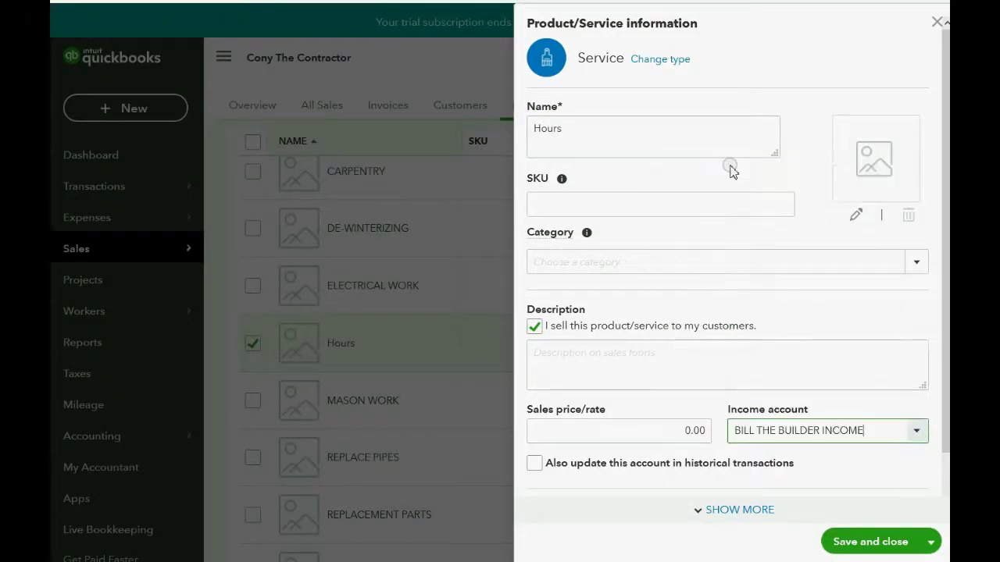
double_click(599, 140)
click(863, 543)
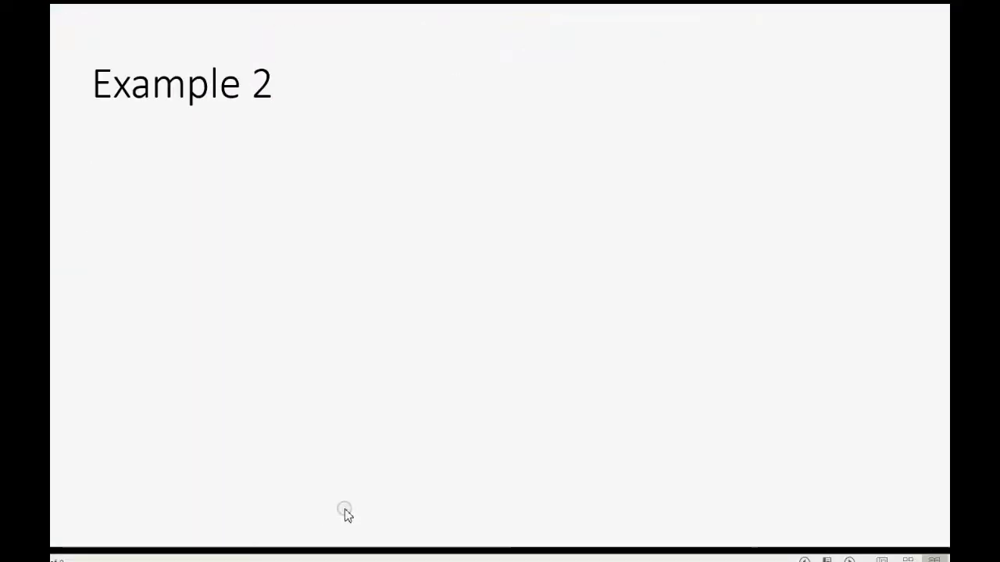
click(347, 514)
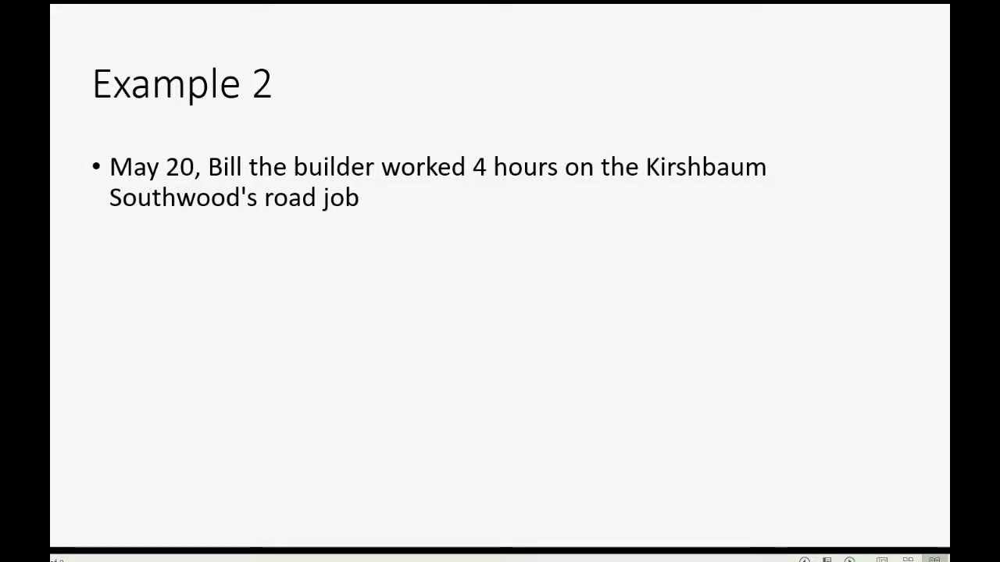
key(Right)
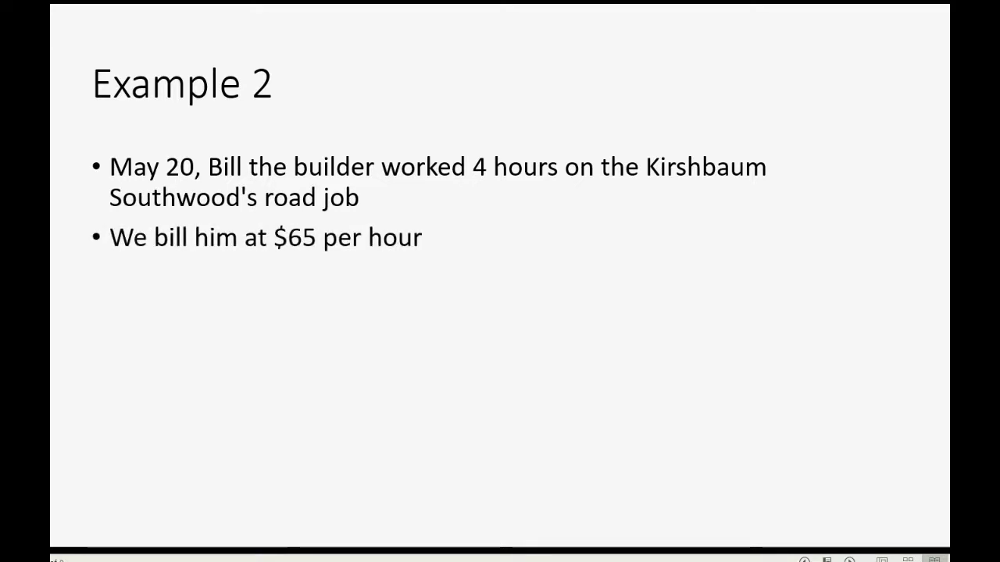
key(Right)
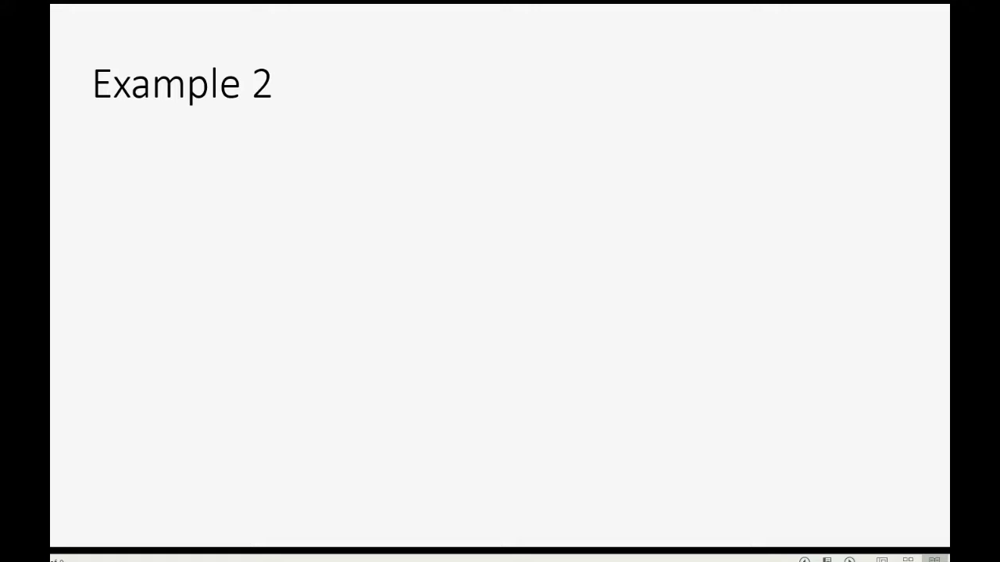
key(Right)
key(Left)
key(Left)
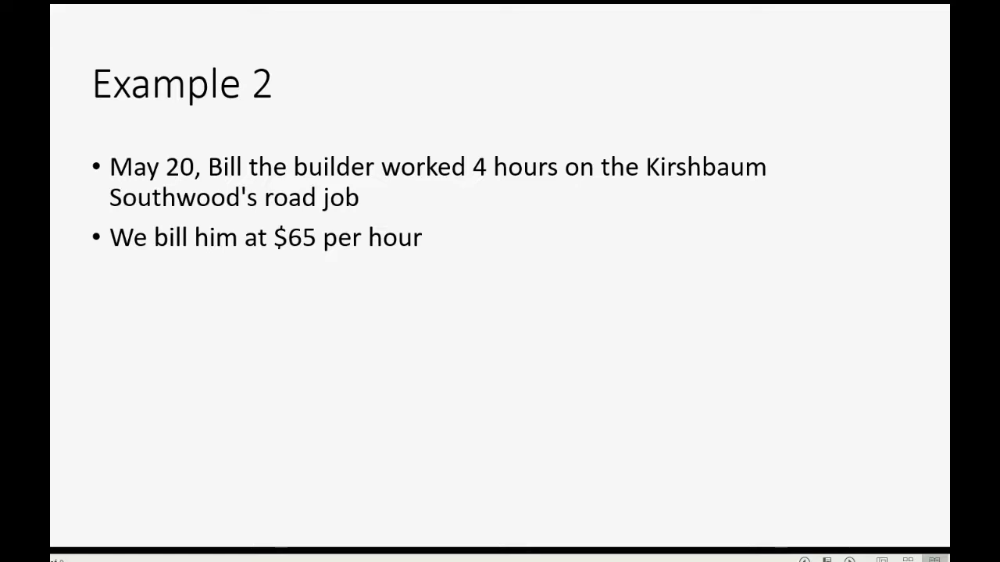
Step: Switch back to the Products and Services page in QuickBooks
mouse_move(286, 560)
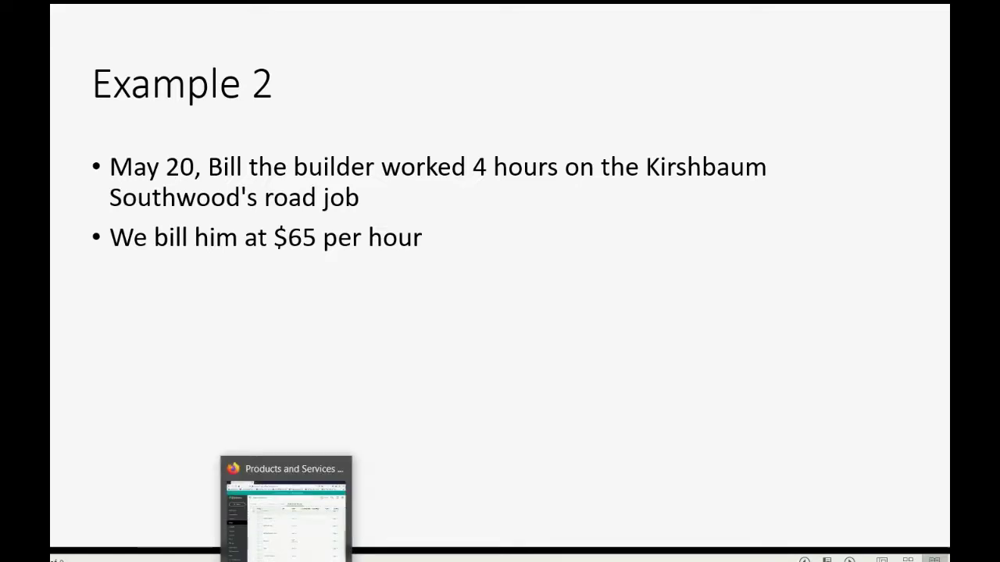
click(285, 539)
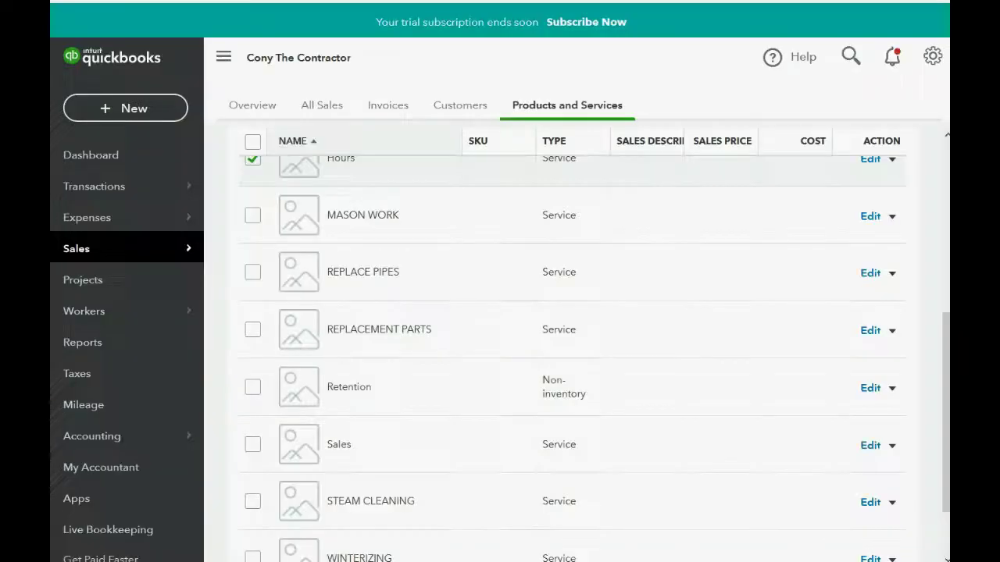
Step: Start a single time activity dated 05/20/2020 for vendor BILL THE INDEPENDANT BUILDER and customer job SOUTHWOODS ROAD BUILDING
click(141, 110)
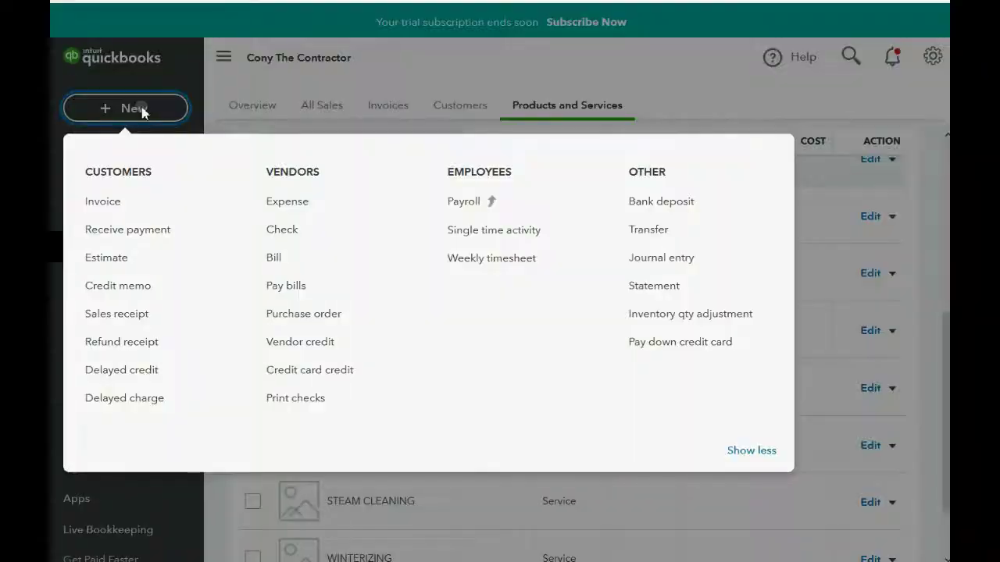
click(464, 231)
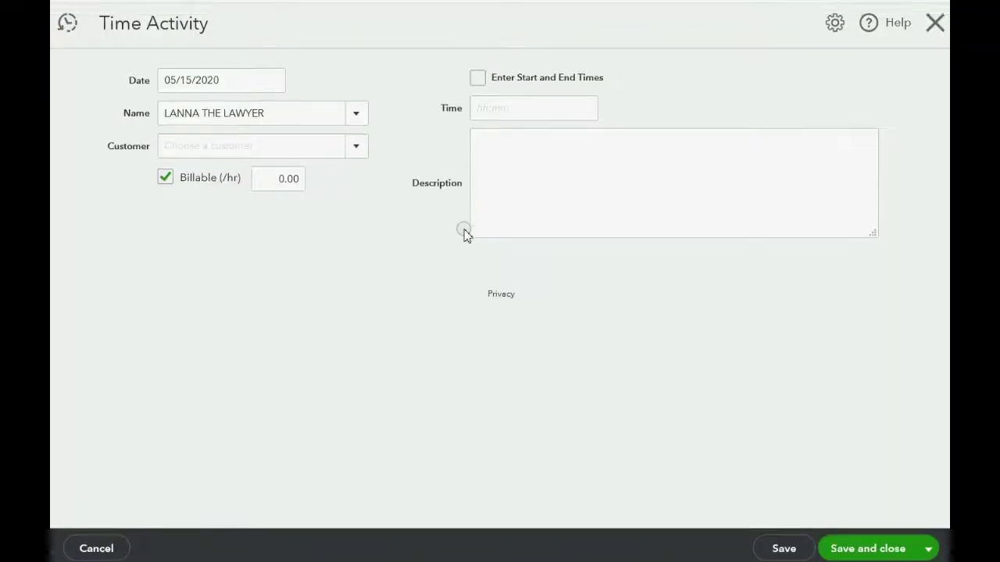
click(271, 81)
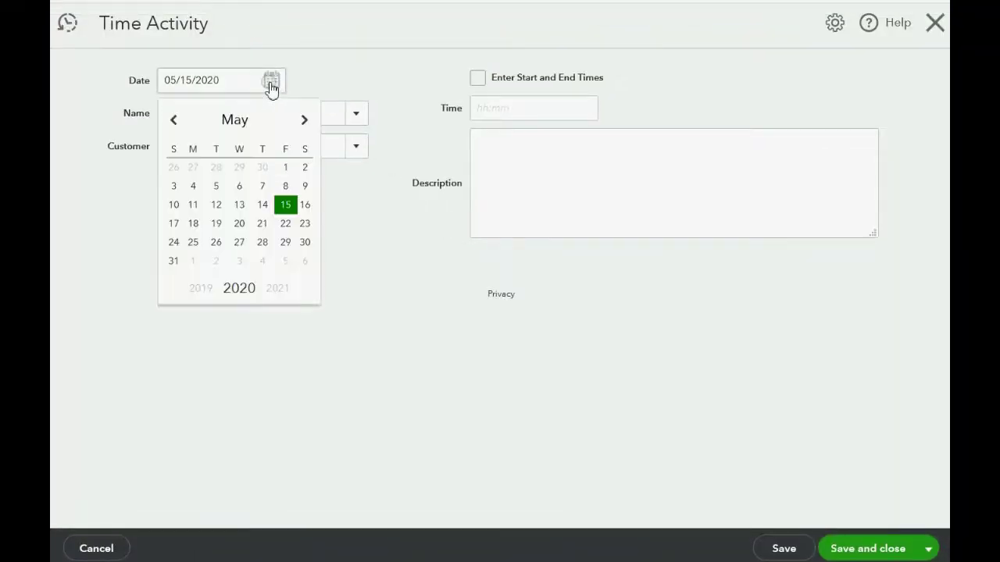
click(239, 223)
click(357, 114)
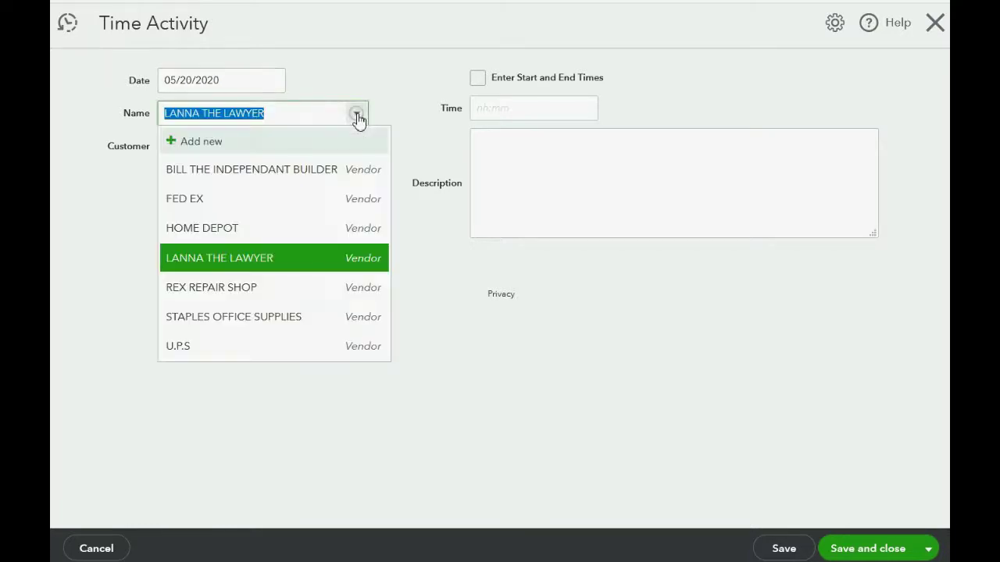
click(312, 184)
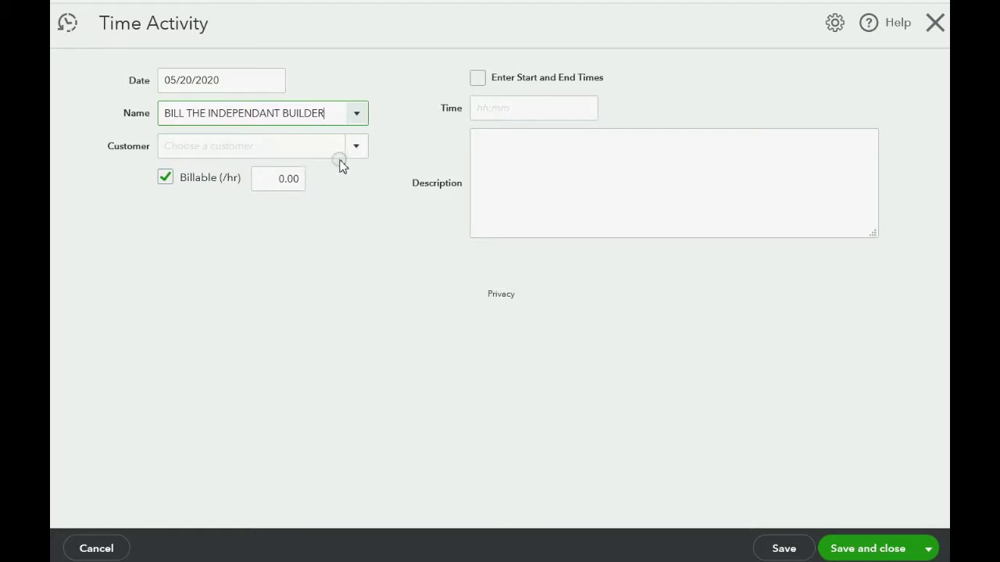
click(350, 153)
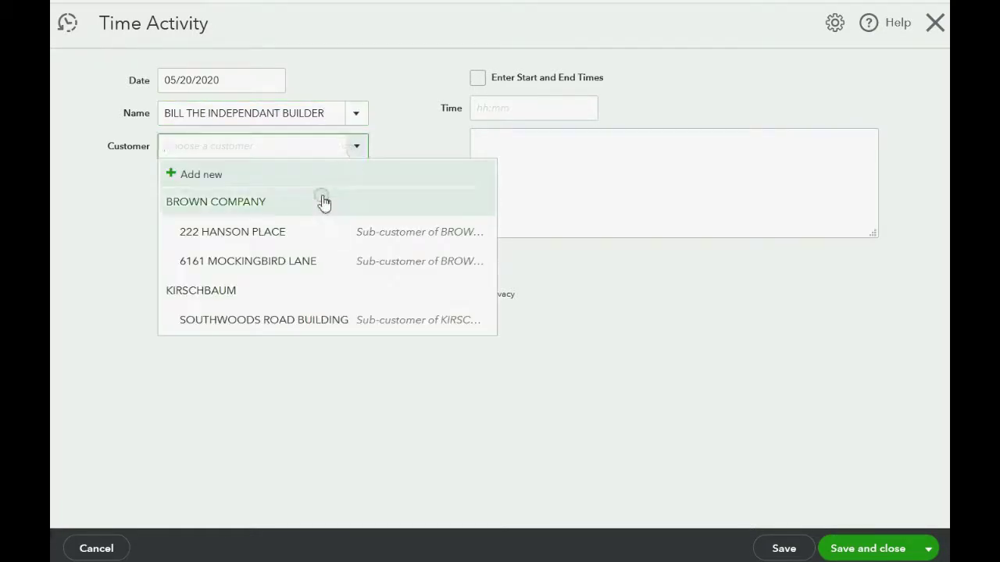
click(274, 319)
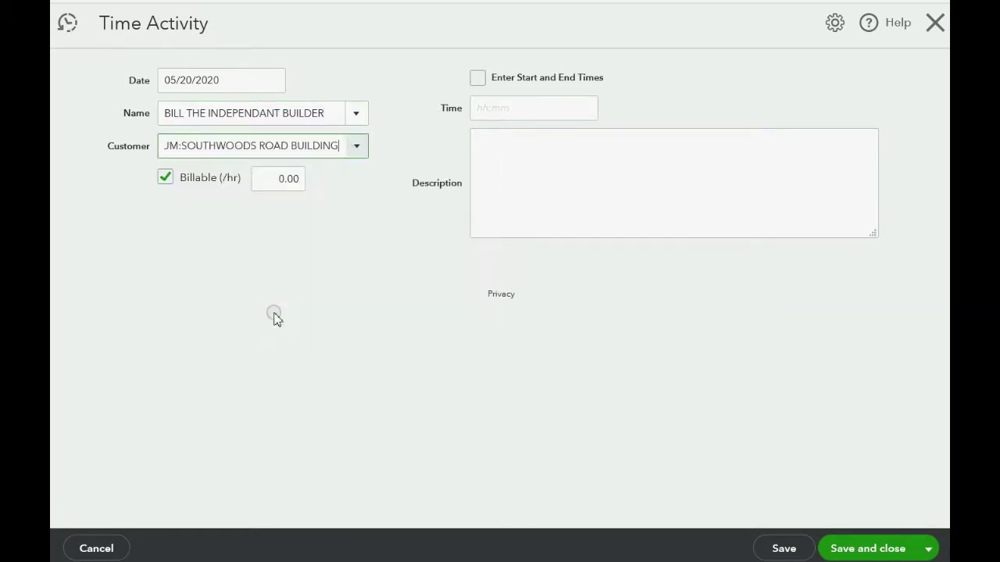
Step: Keep the time activity billable at 65.00 per hour, enter 4 hours, and save and close it
click(166, 179)
click(165, 179)
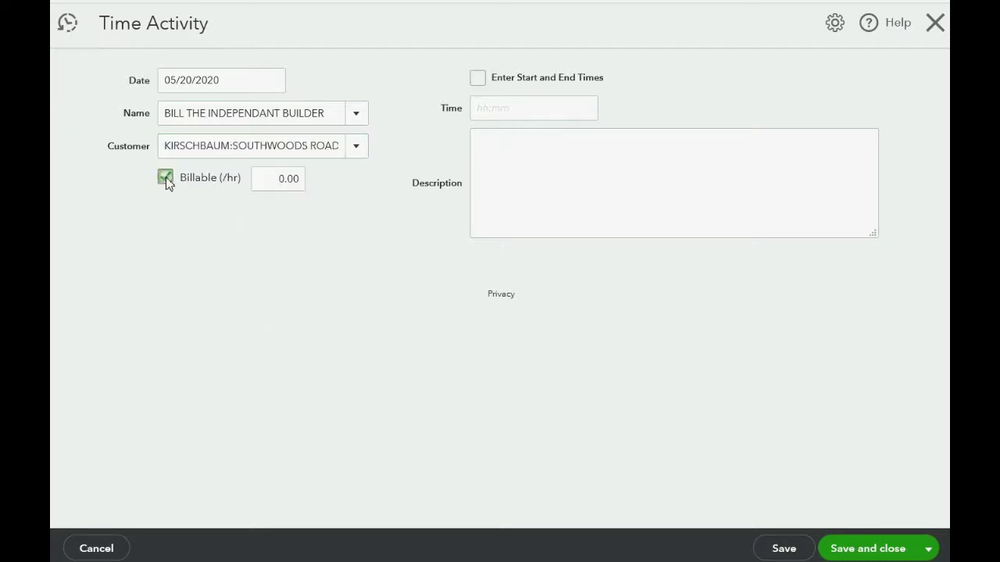
drag(263, 181, 311, 182)
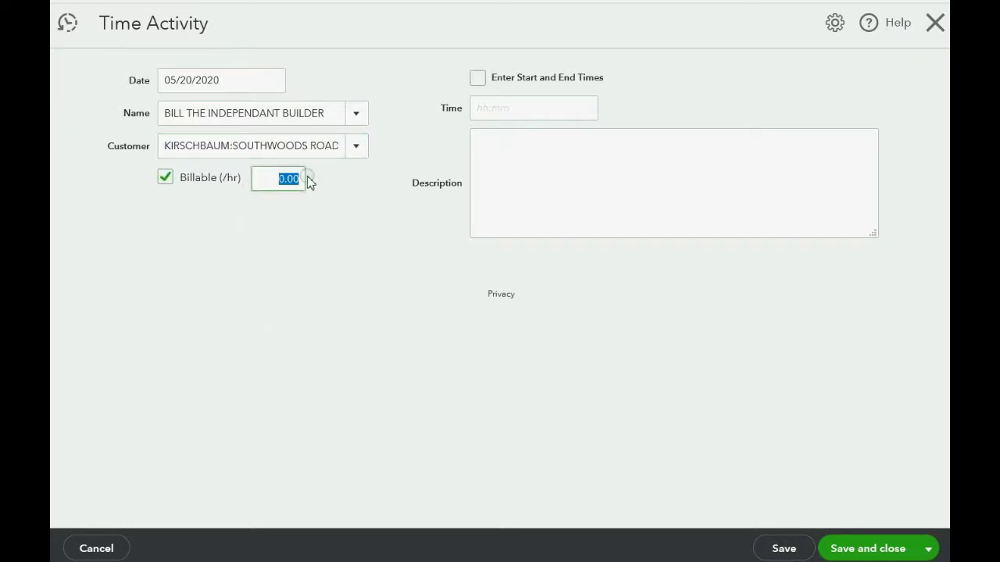
text(65)
key(Tab)
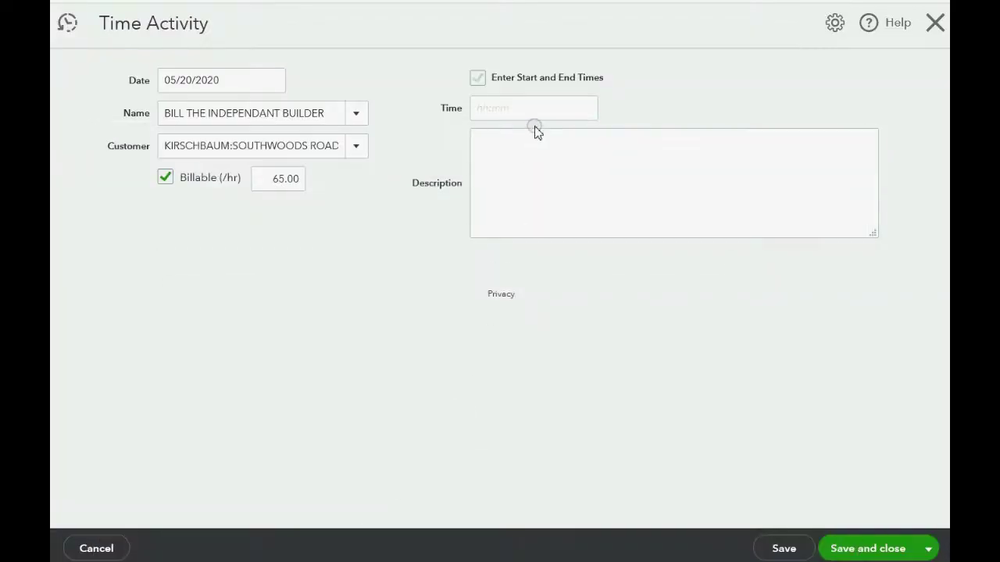
click(534, 113)
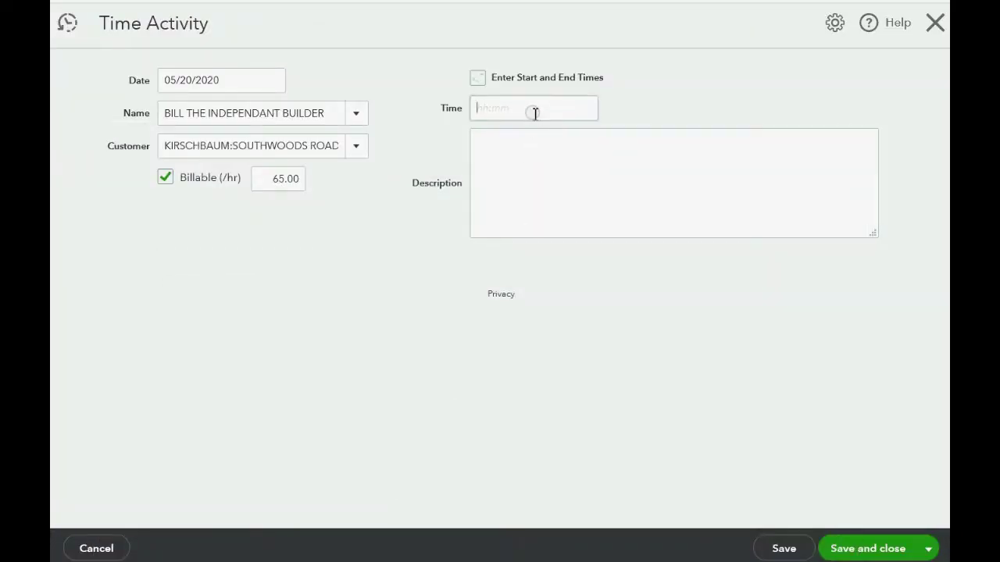
text(4)
key(Tab)
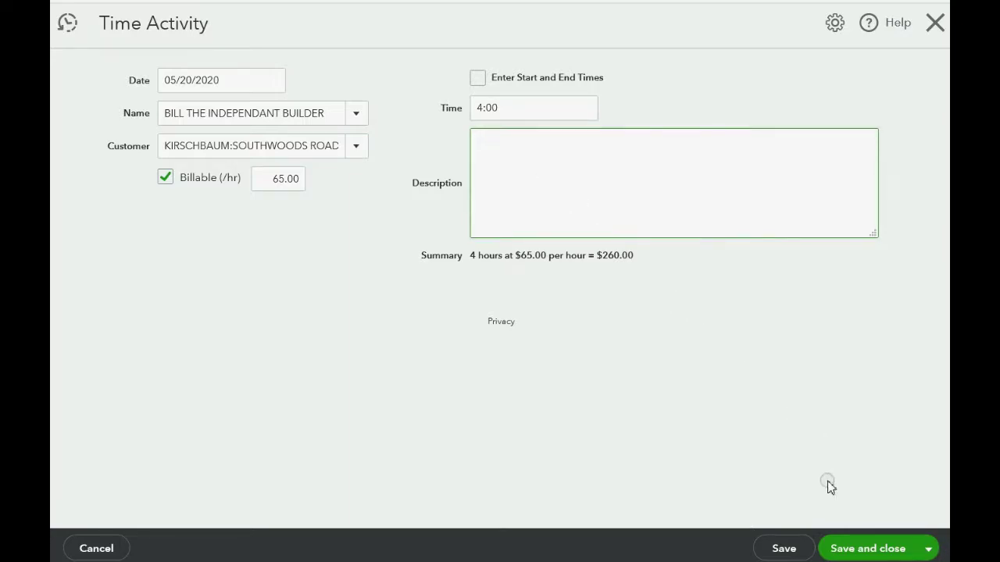
click(853, 549)
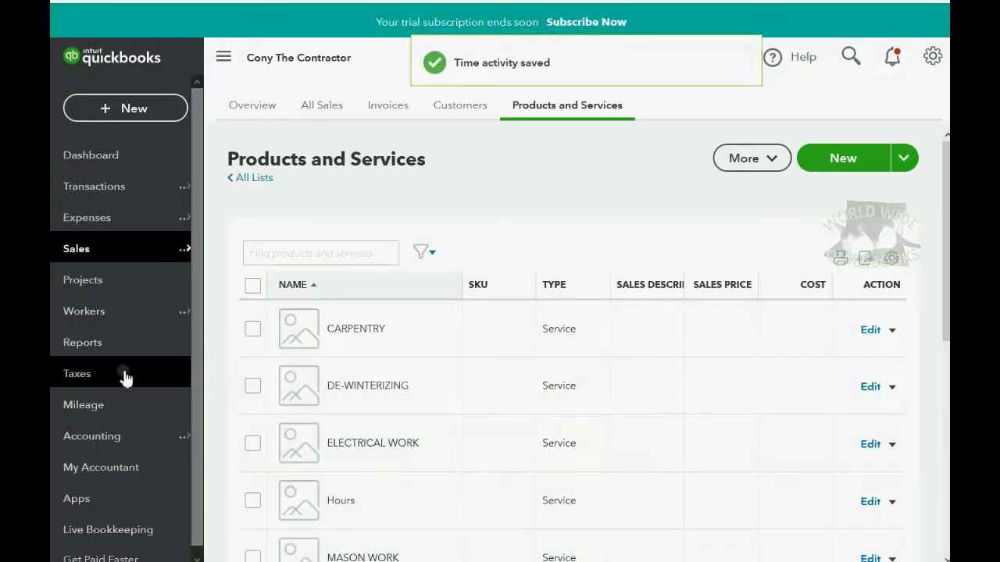
Step: Open the custom Unbilled Time report and check the entry for the SOUTHWOODS ROAD BUILDING job
click(115, 346)
scroll(448, 380, down, 5)
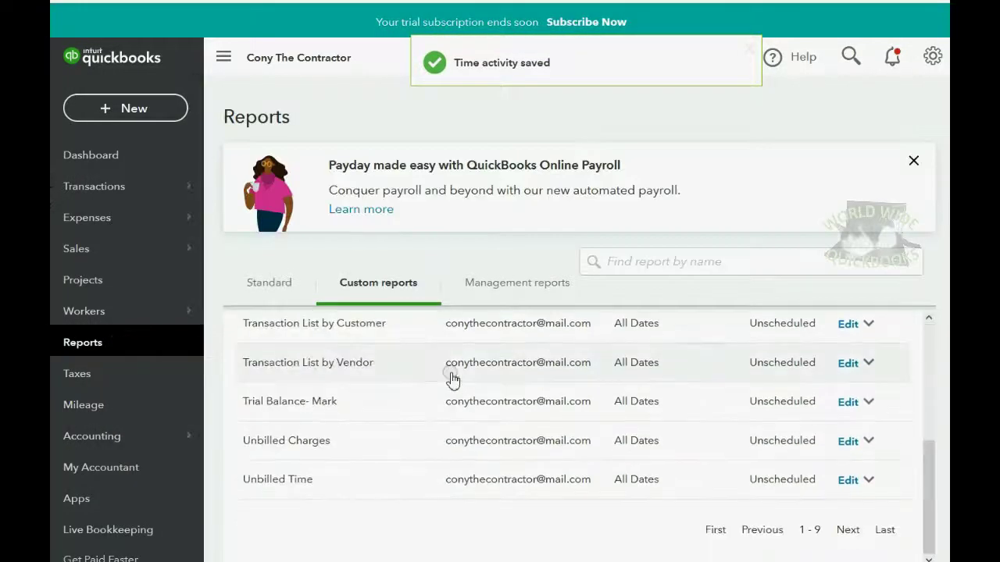
click(308, 474)
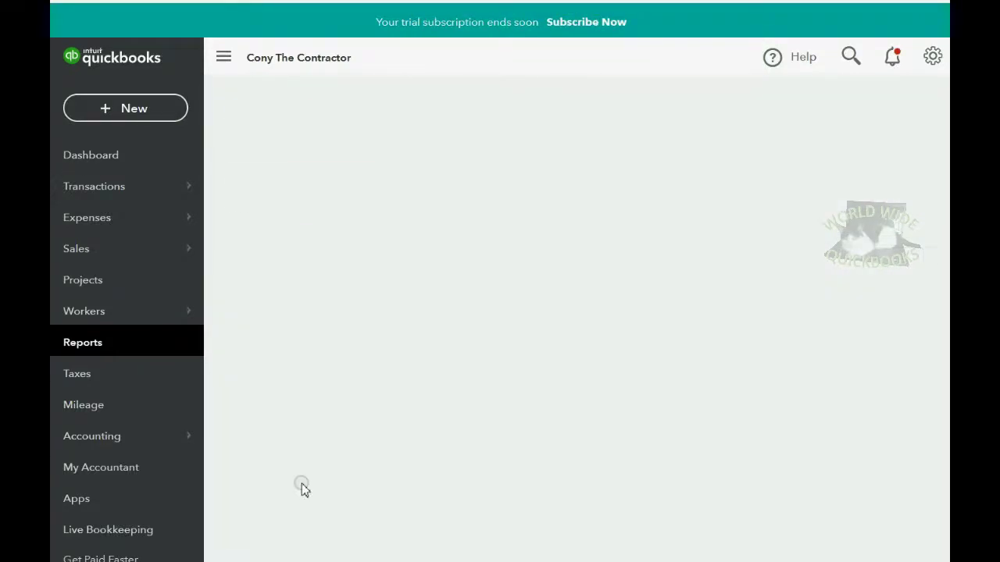
scroll(392, 426, down, 2)
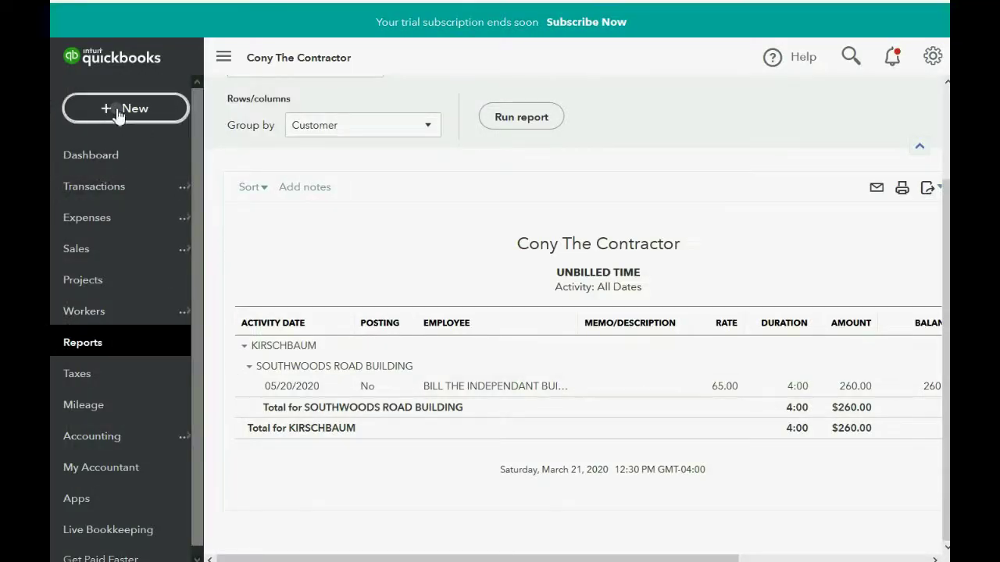
Step: Start a new invoice dated 05/22/2020 for the SOUTHWOODS ROAD BUILDING job
click(117, 110)
click(103, 204)
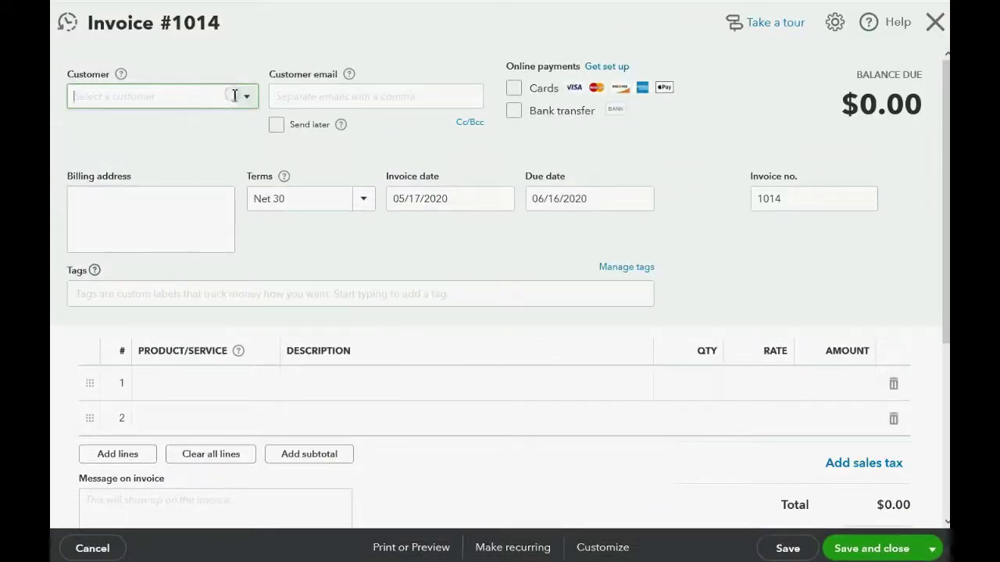
click(501, 198)
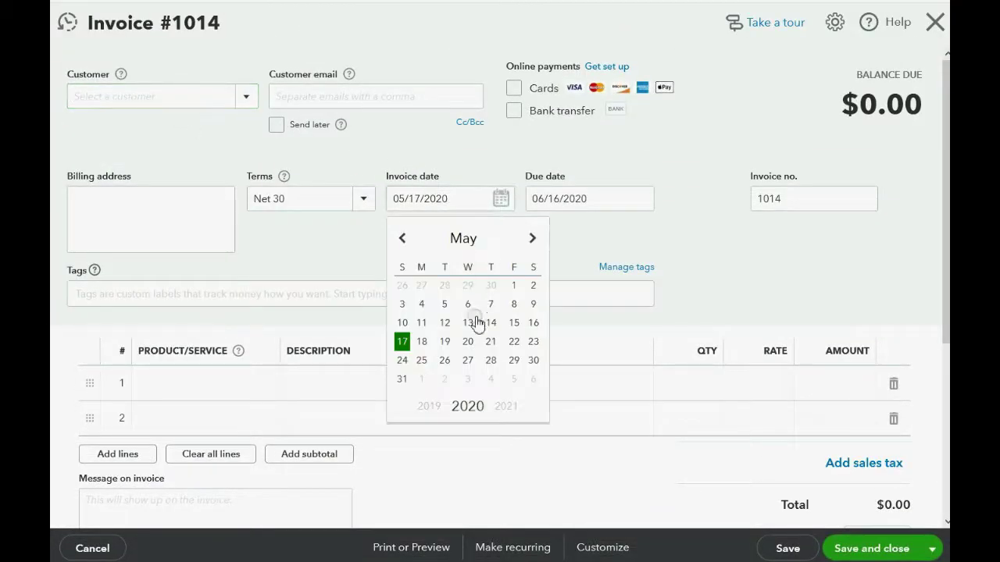
click(467, 342)
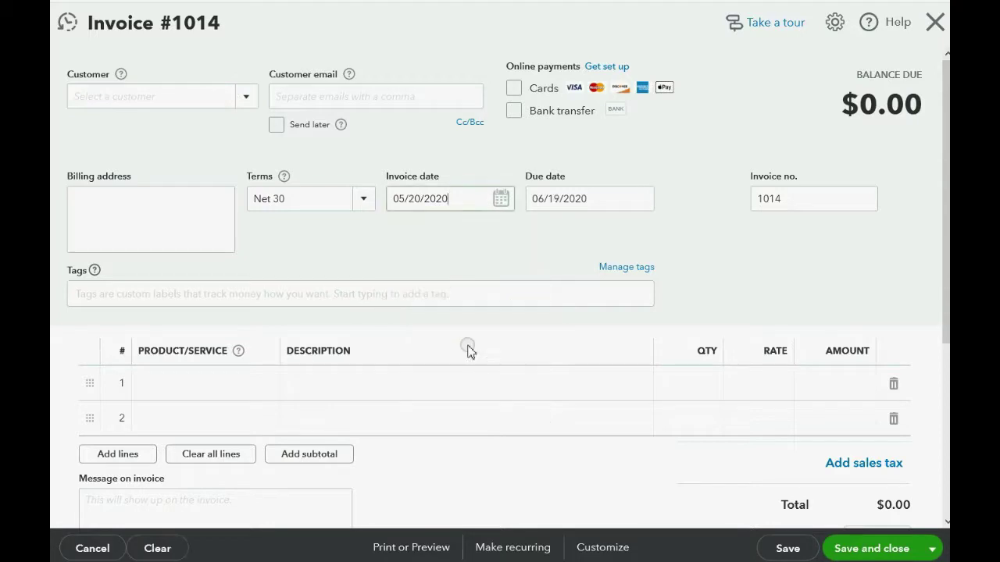
click(500, 199)
click(516, 341)
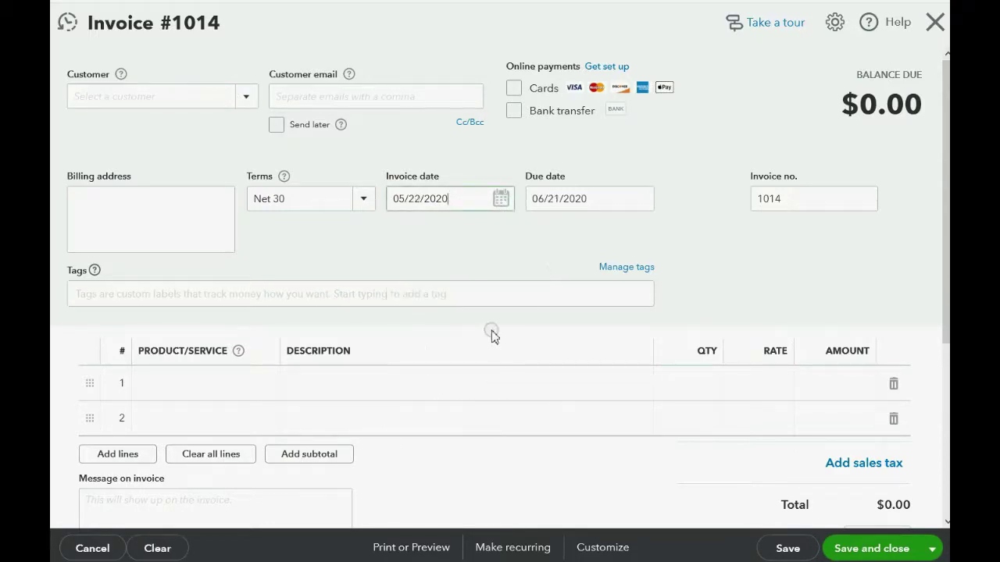
click(244, 99)
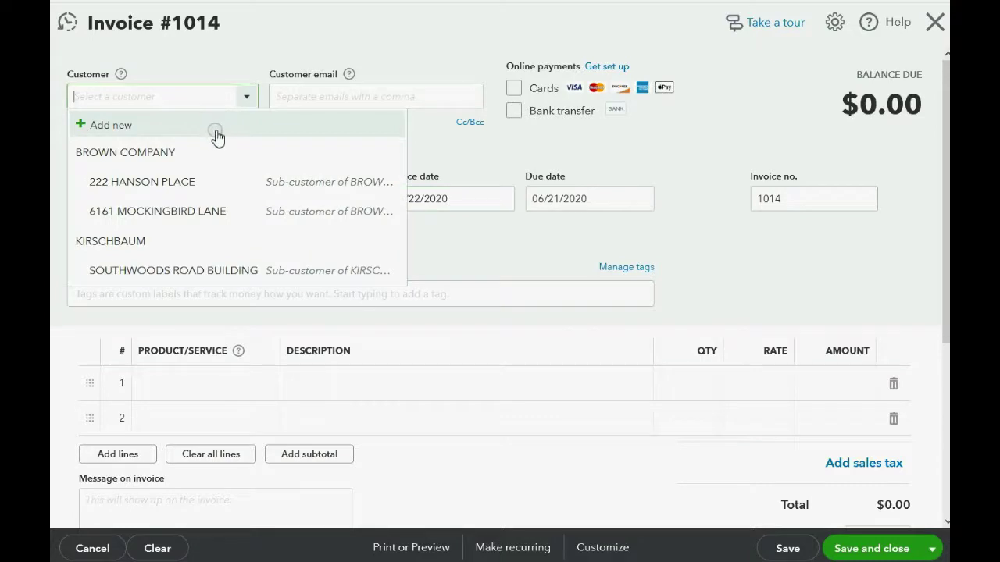
click(213, 271)
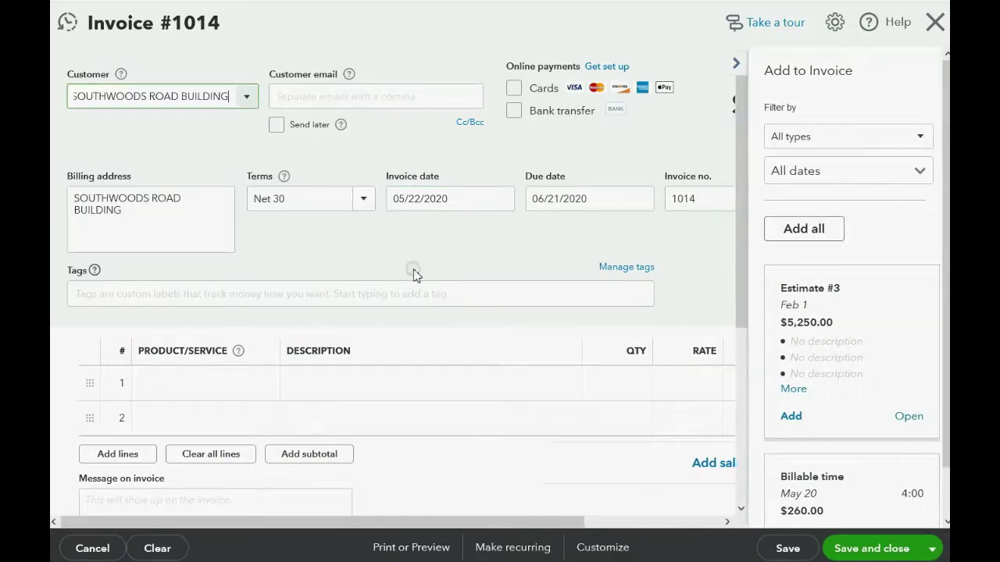
Step: Add the remaining total of all estimate lines and the May 20 billable time to the invoice, then save and close it
scroll(804, 265, down, 2)
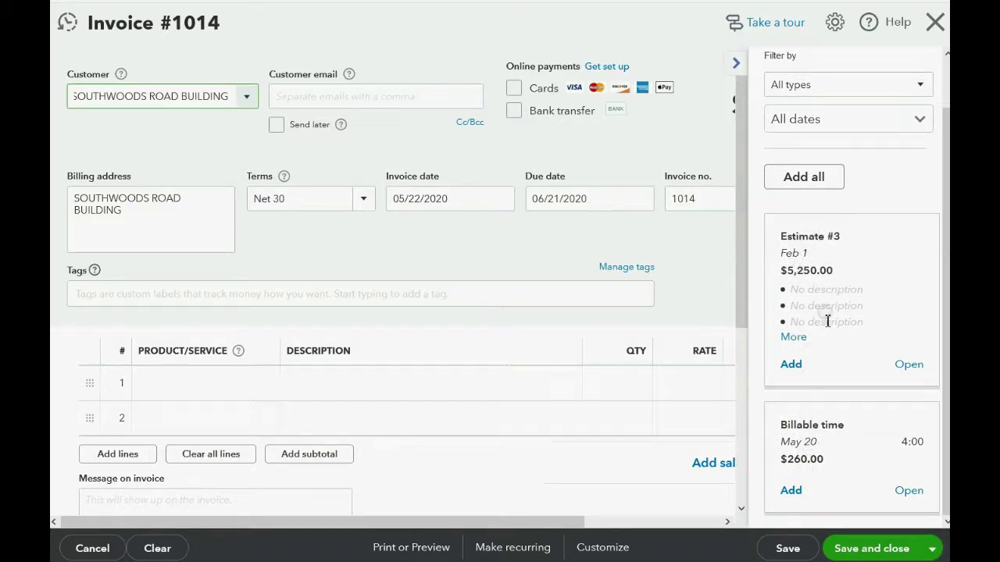
click(792, 365)
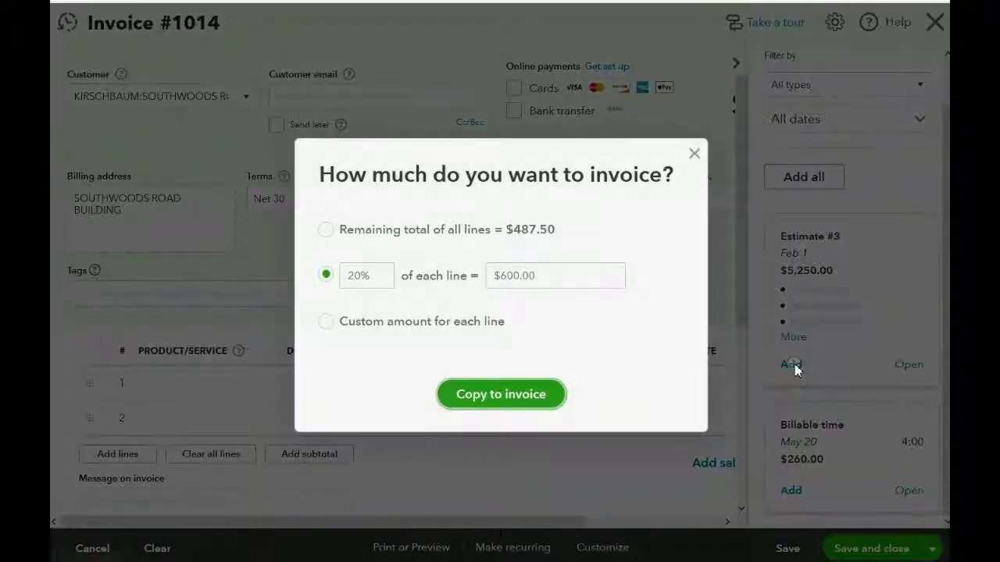
click(519, 395)
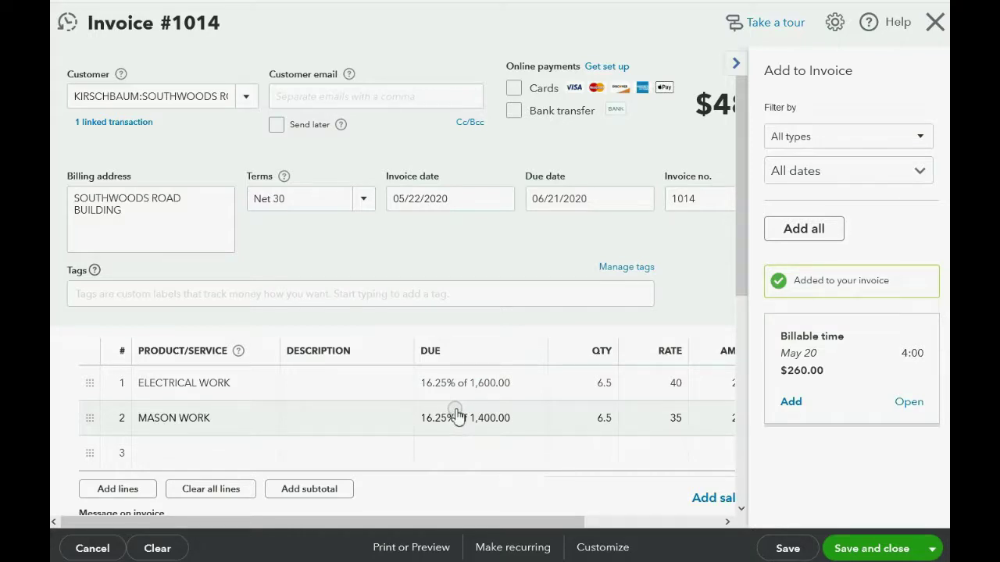
click(789, 403)
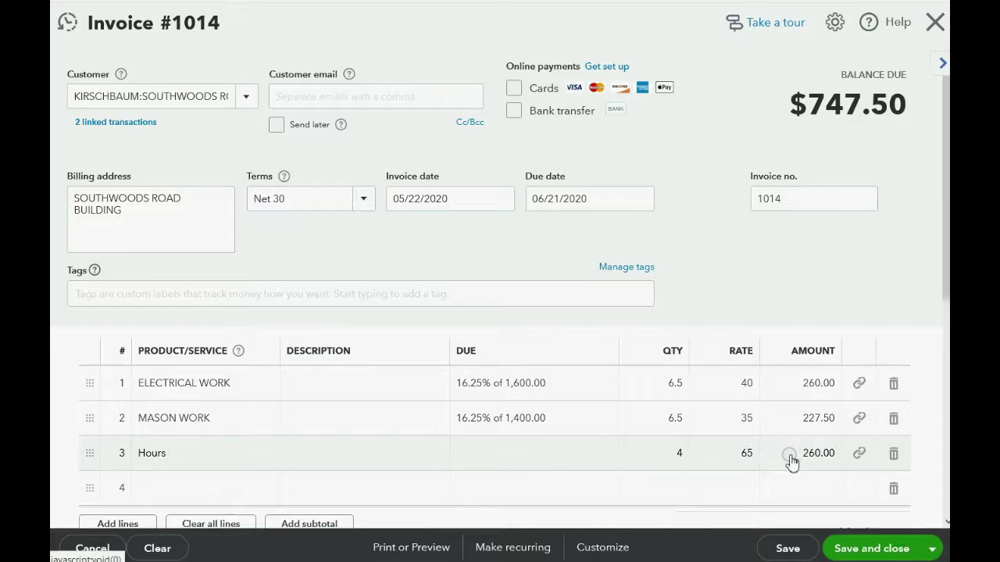
click(849, 550)
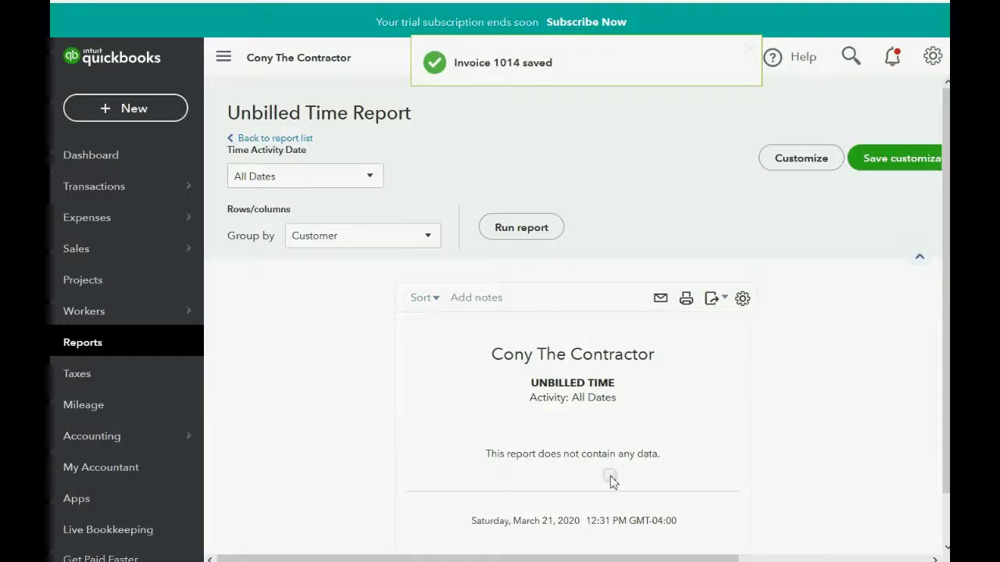
Step: Open the custom Profit and Loss by Customer report and examine BILL THE BUILDER INCOME for the SOUTHWOODS ROAD BUILDING job
click(93, 347)
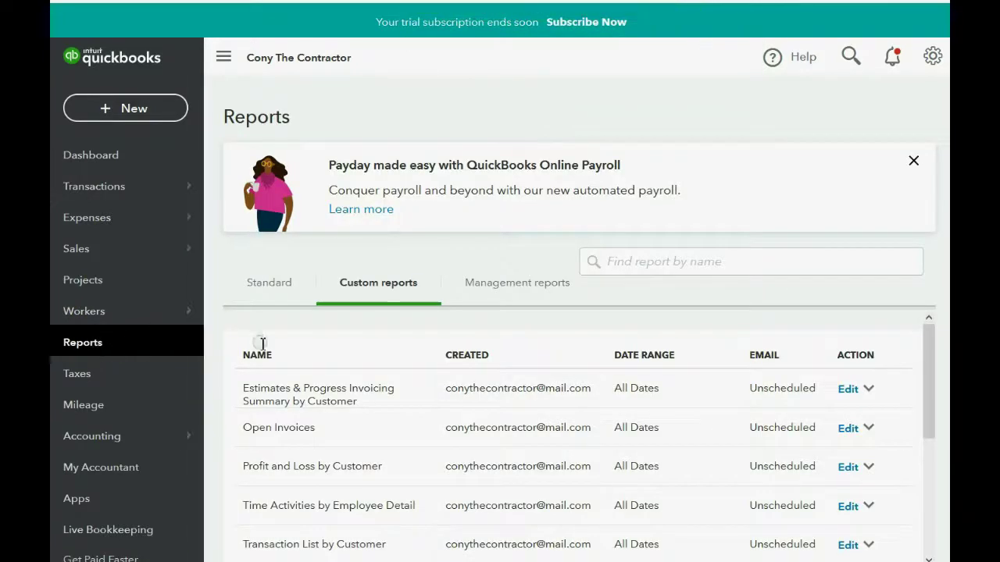
click(299, 466)
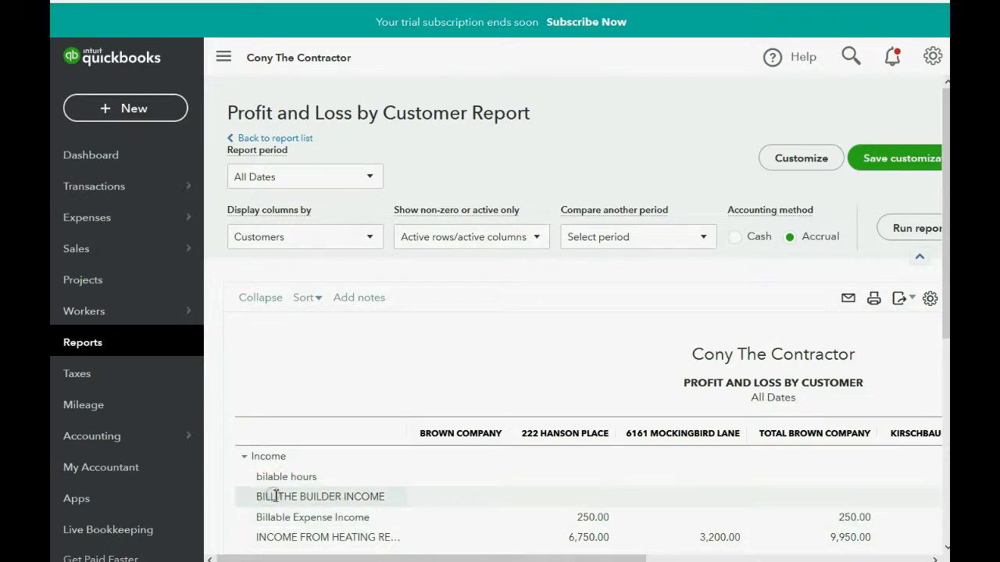
drag(430, 560, 650, 559)
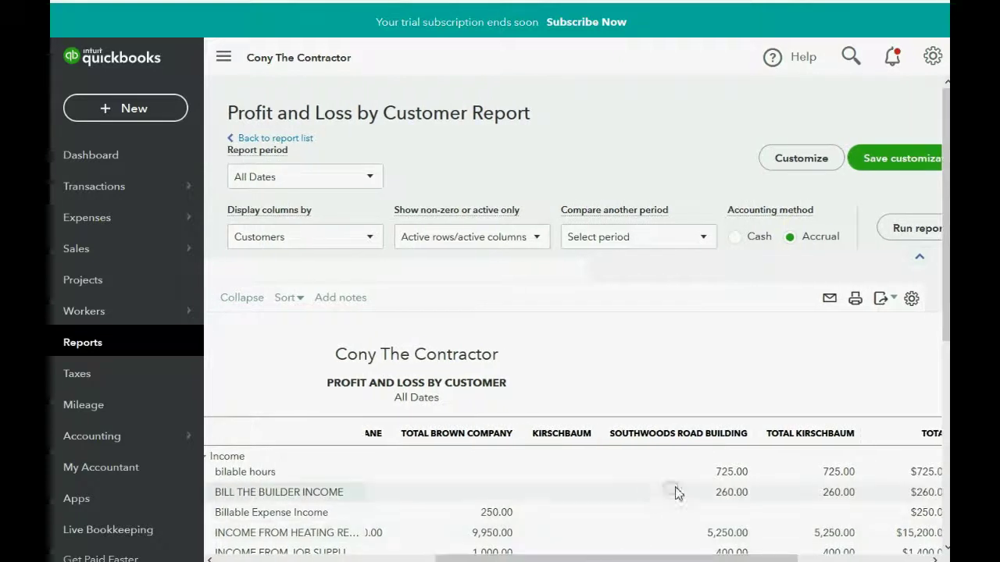